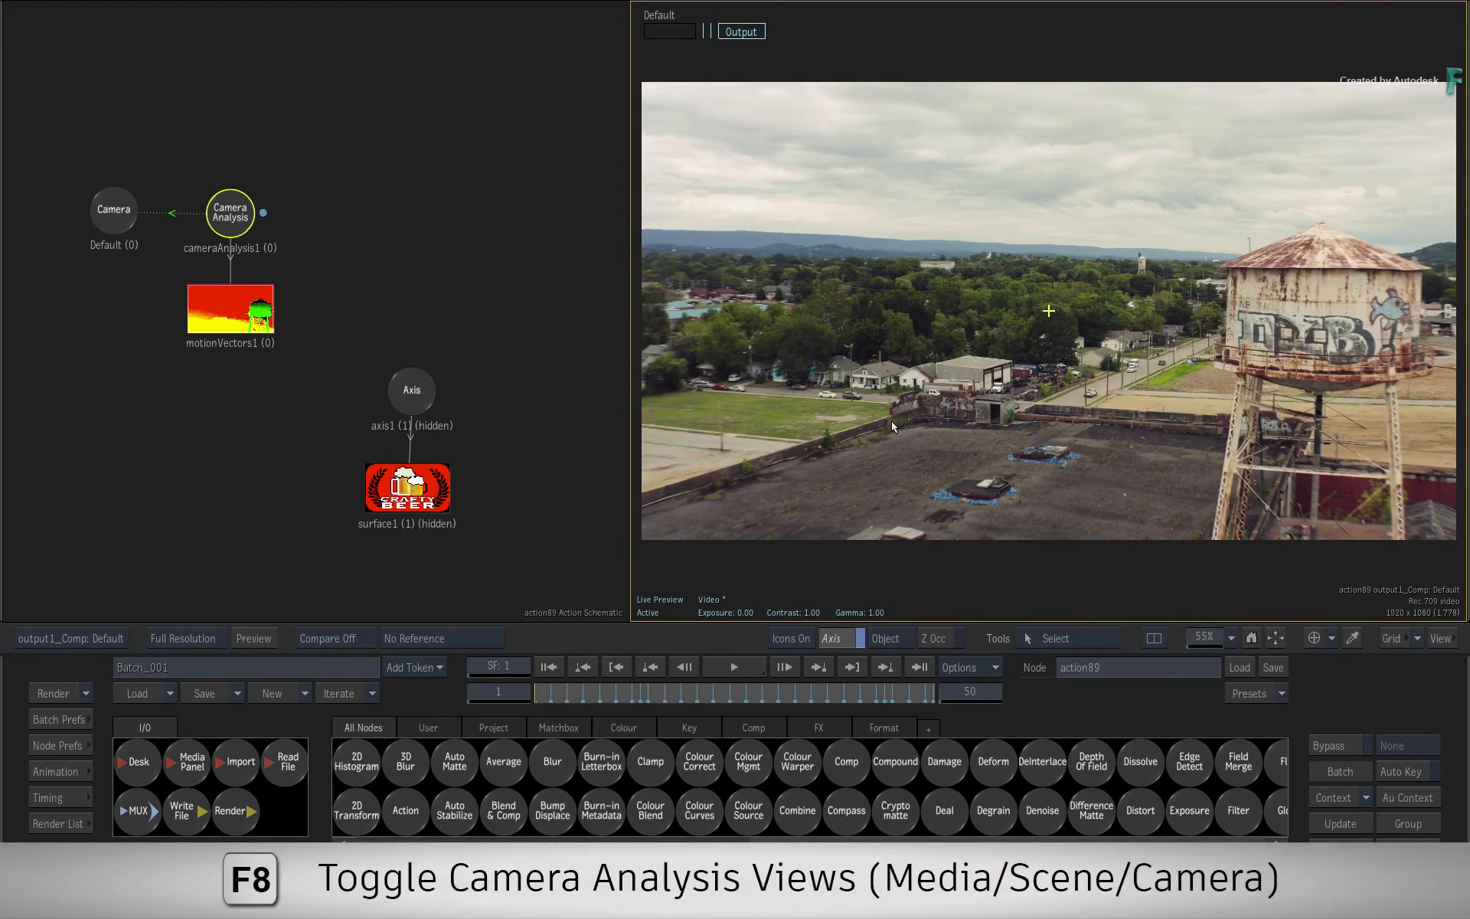
Review the existing camera analysis in its camera view over the shot, and look through the node's analysis settings and media list
key("F8")
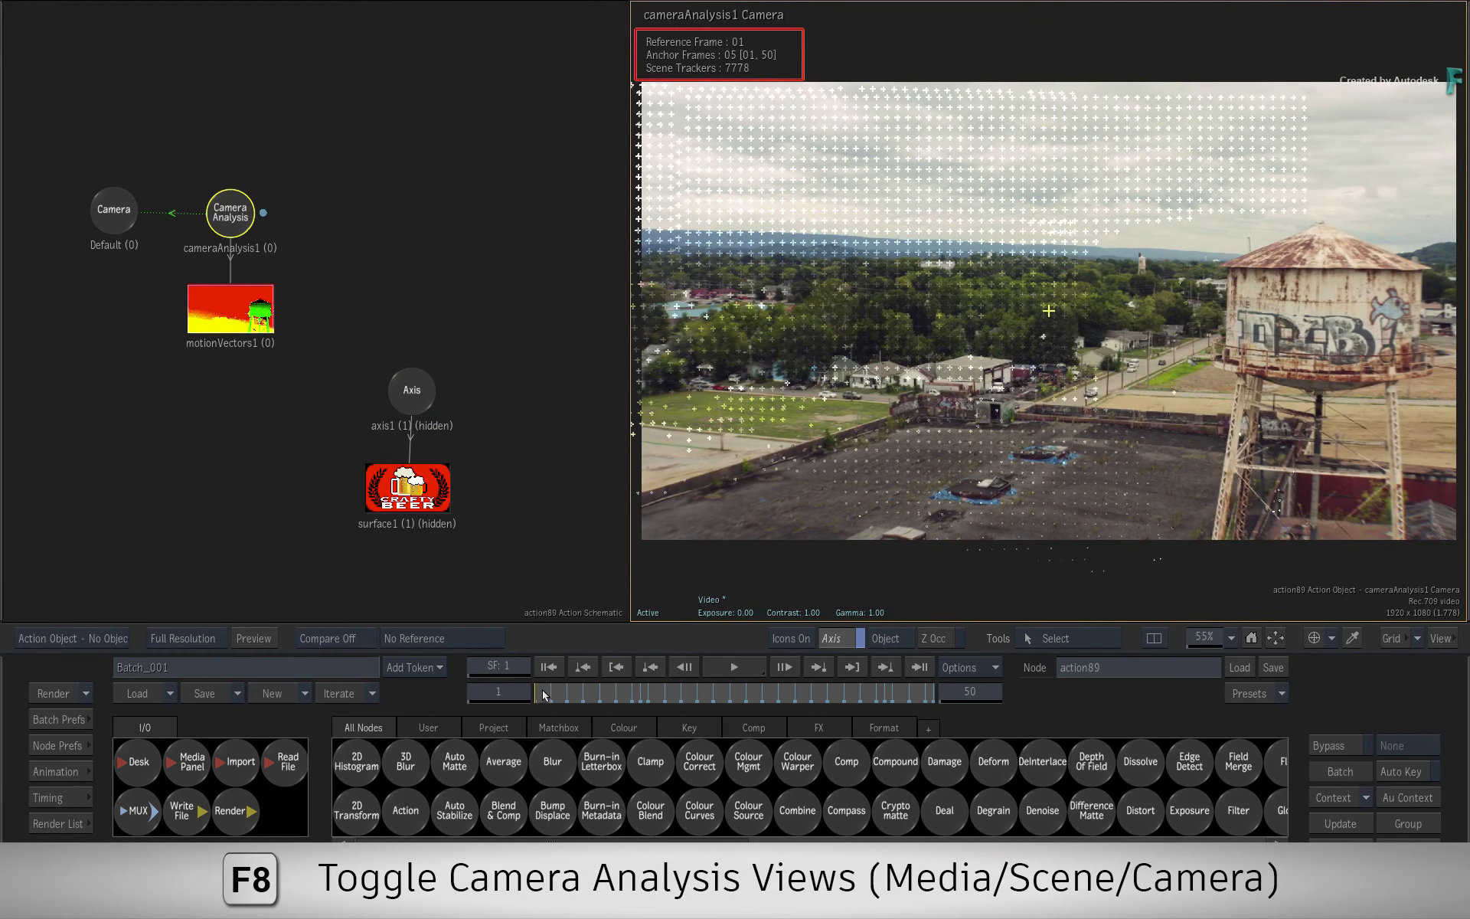
mouse_move(542, 695)
left_mouse_down()
mouse_move(883, 673)
mouse_move(528, 684)
mouse_move(957, 671)
mouse_move(535, 684)
left_mouse_up()
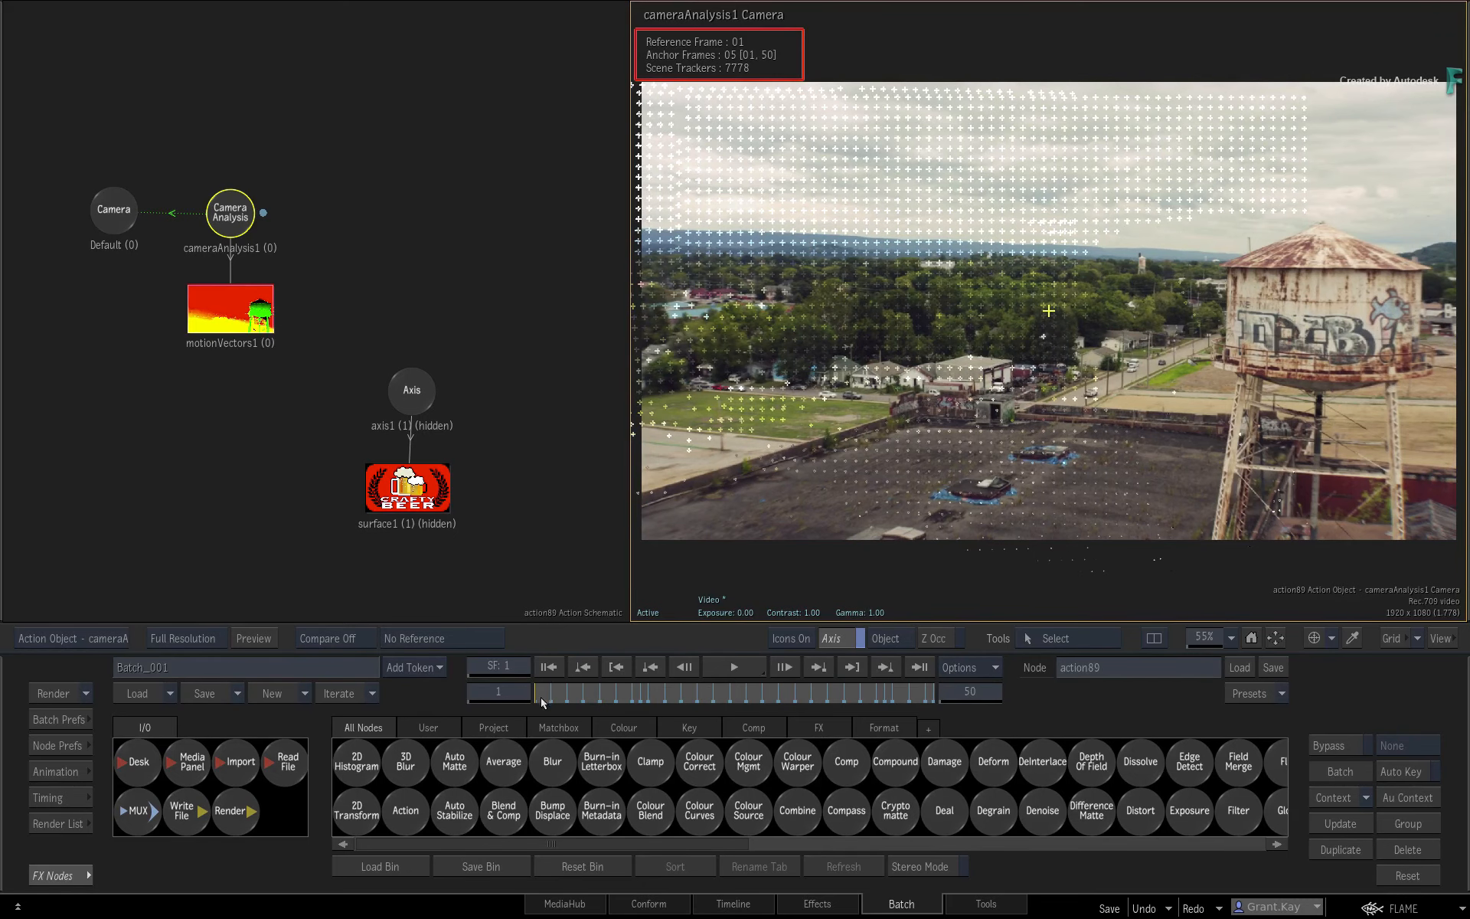
mouse_move(542, 701)
left_mouse_down()
mouse_move(766, 698)
mouse_move(536, 698)
left_mouse_up()
left_click_drag(546, 695, 438, 688)
left_click(61, 874)
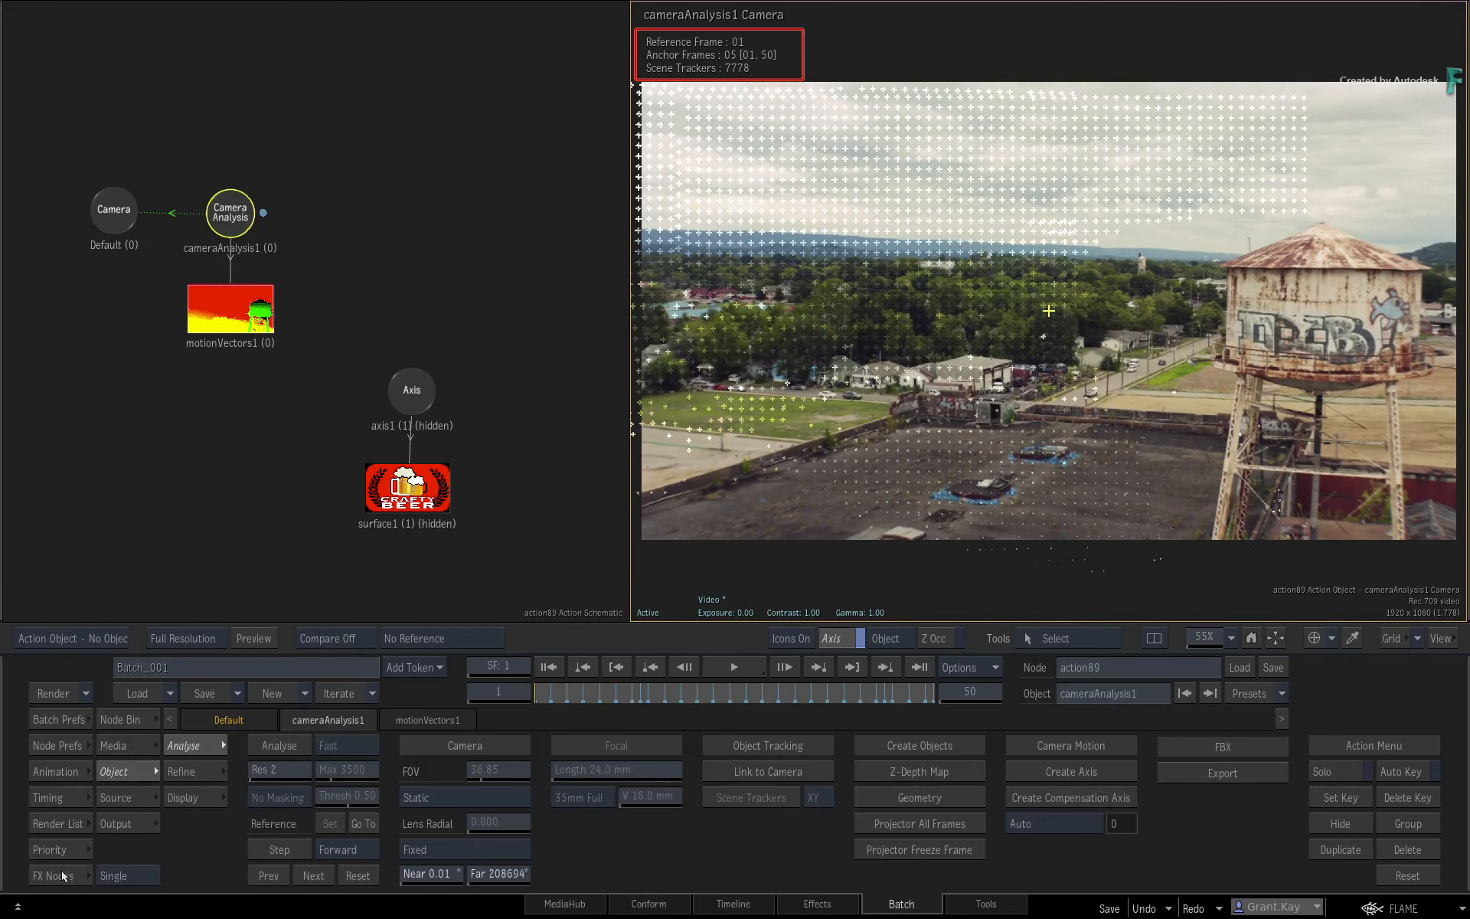
left_click(125, 753)
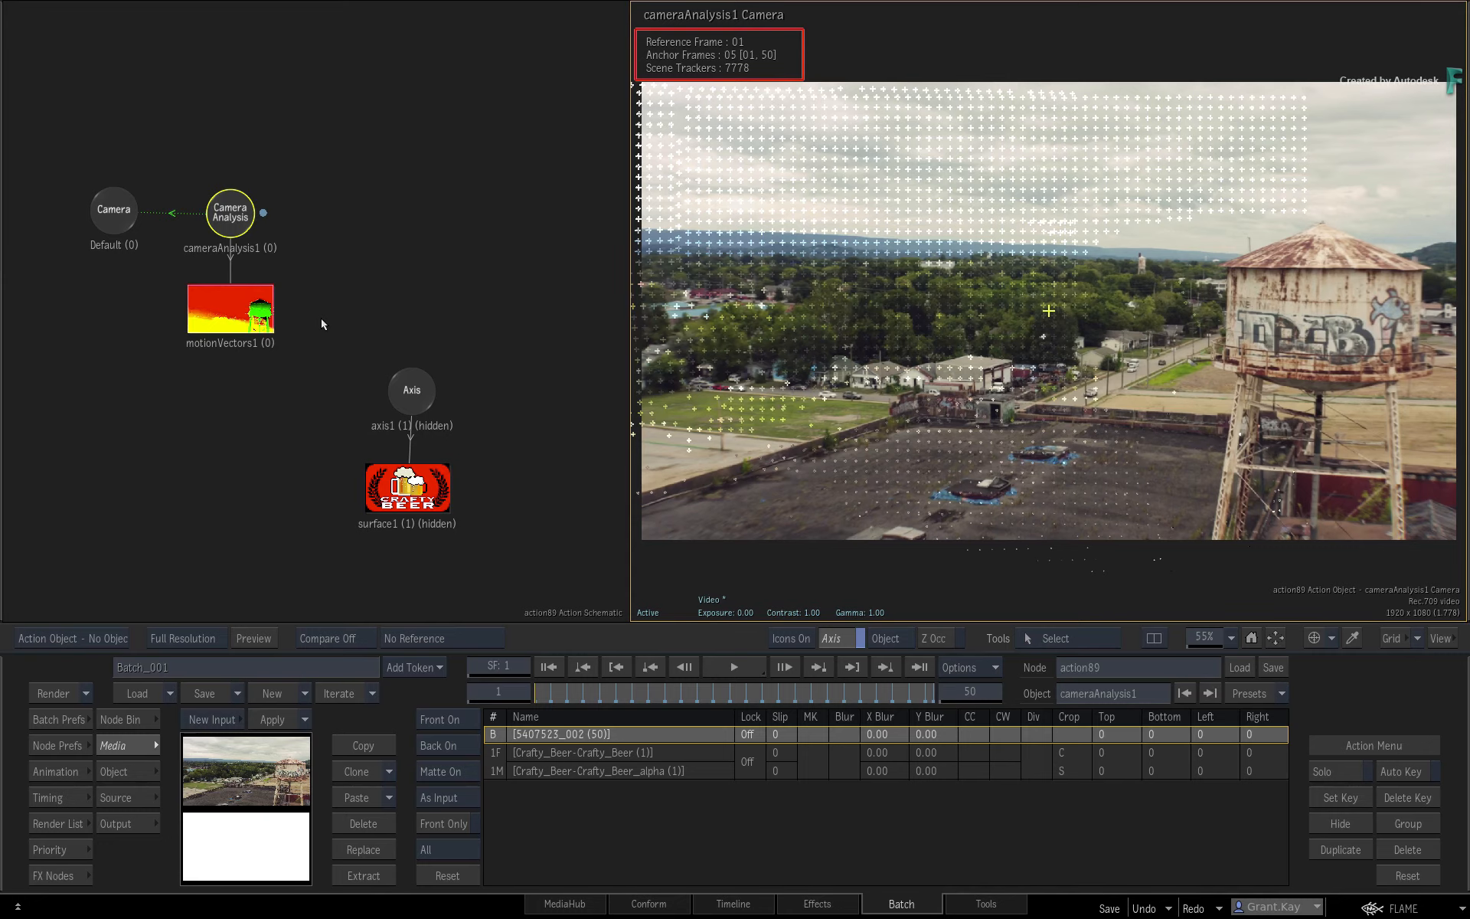
Delete the existing camera analysis together with its motion vectors, and reset the Default camera
left_click_drag(232, 202, 222, 591)
right_click(111, 212)
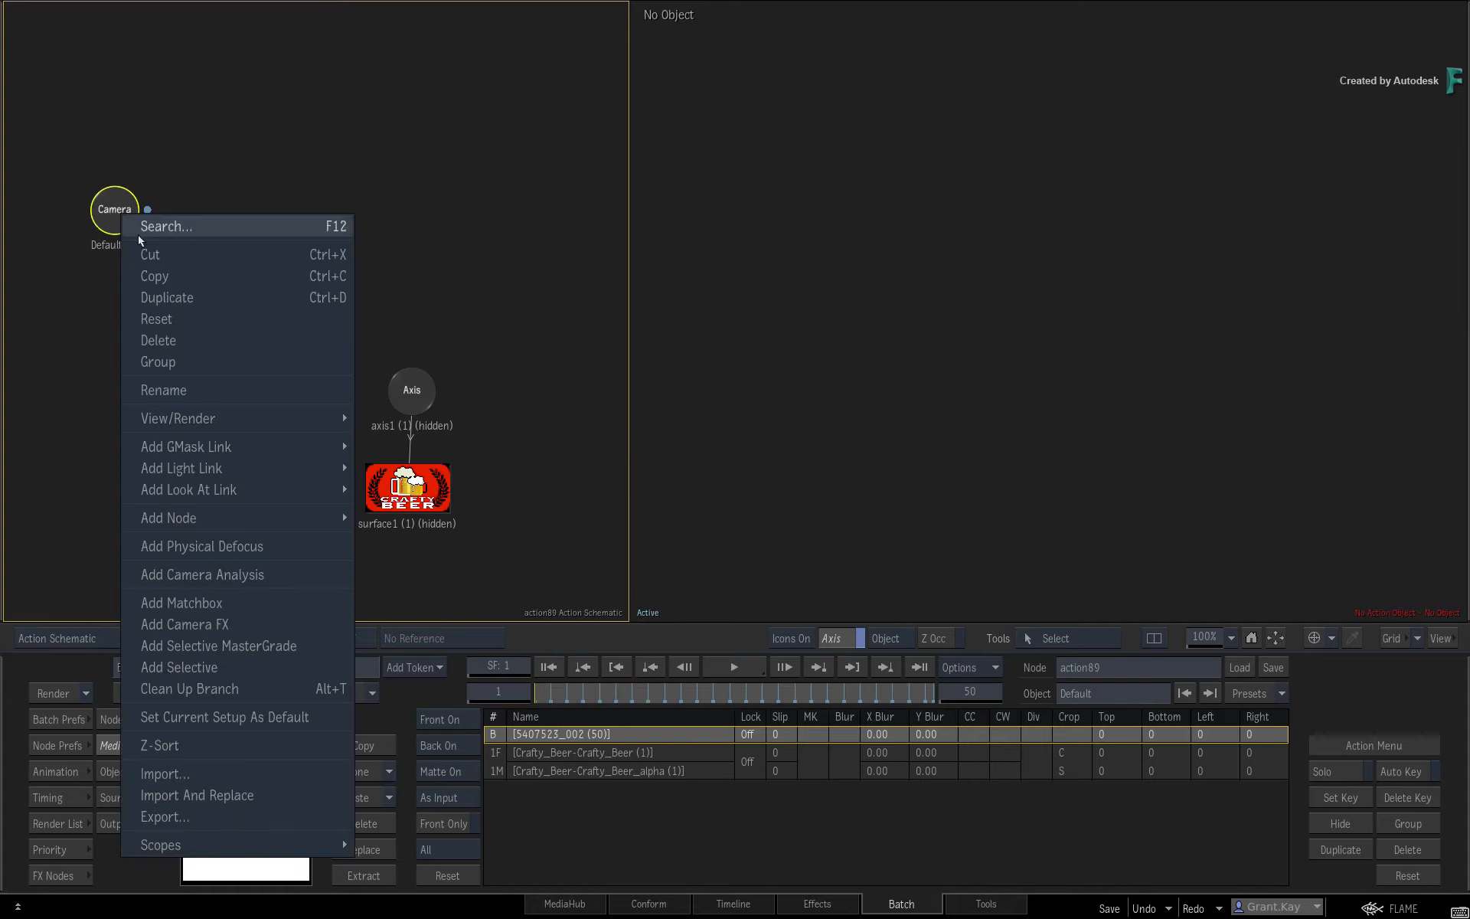
left_click(168, 318)
left_click(200, 269)
left_click(110, 212)
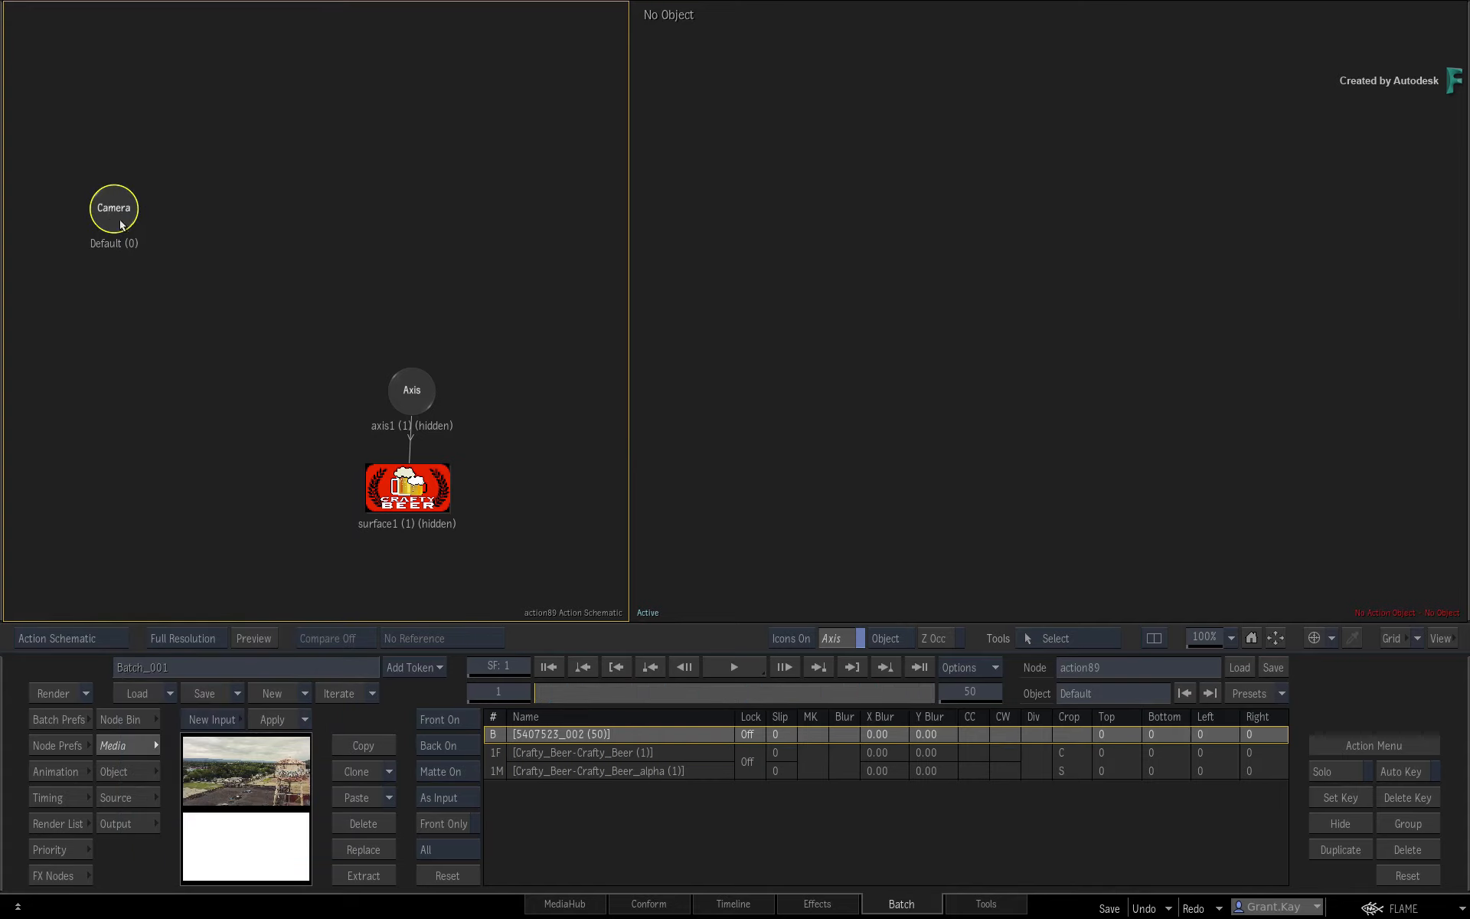
Add a new camera analysis to the Default camera and place its nodes beside the camera in the schematic
right_click(121, 218)
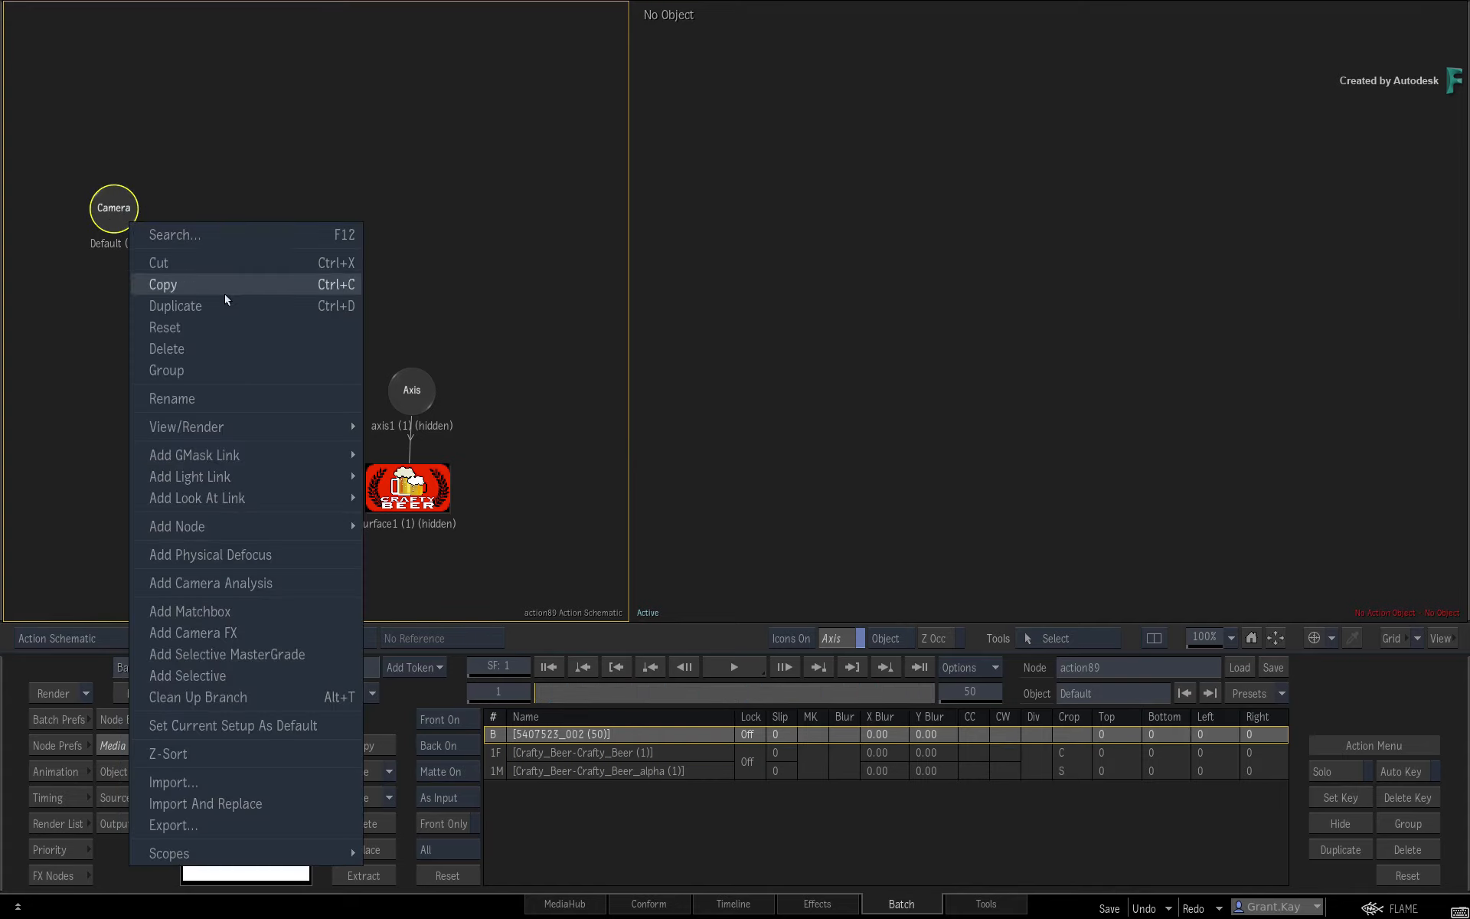
left_click(320, 577)
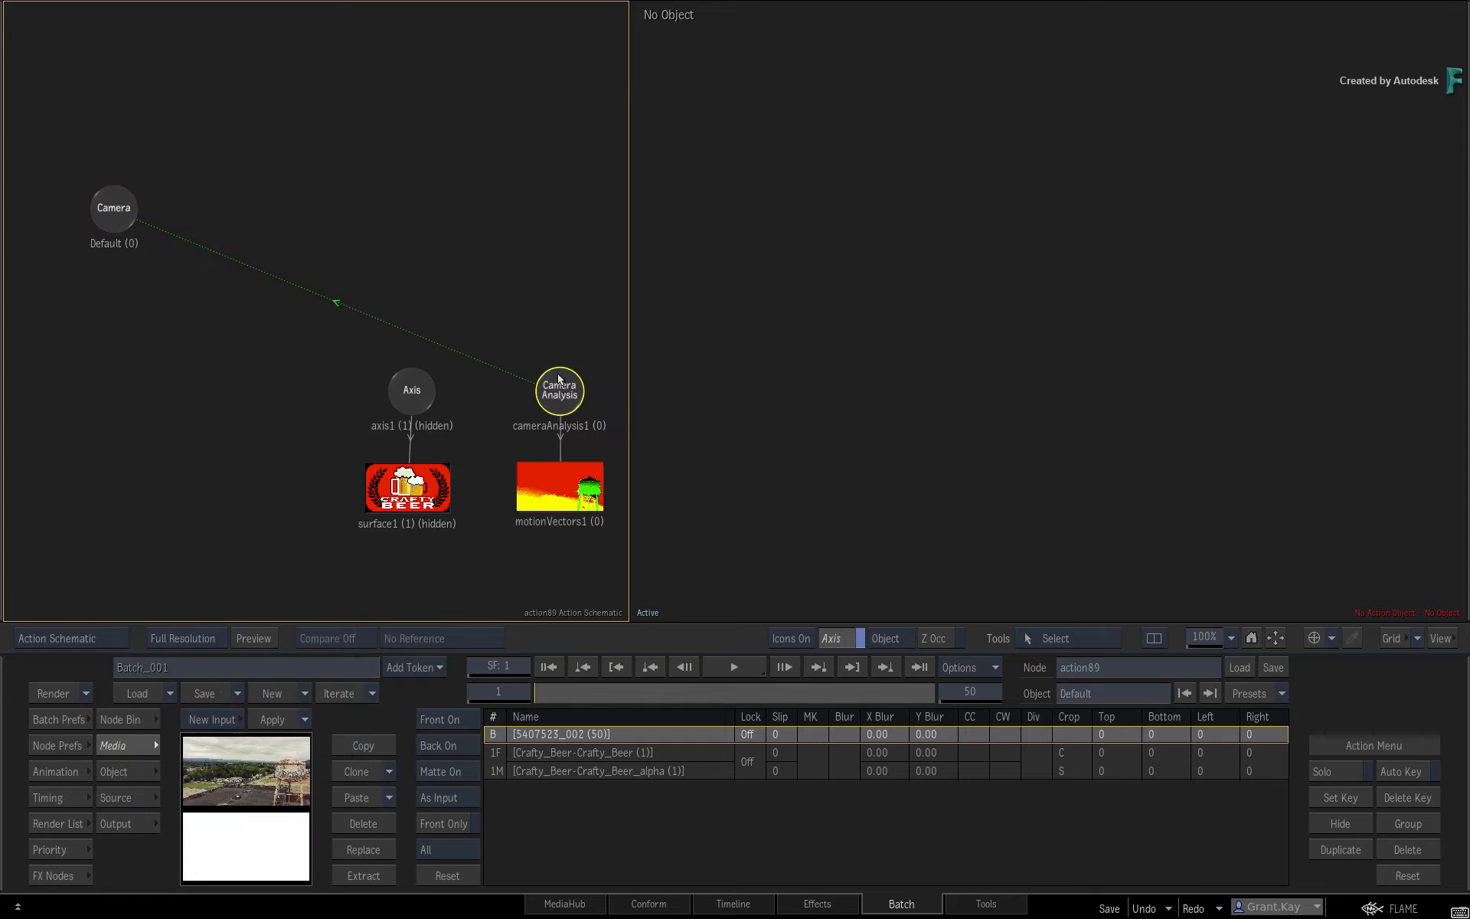
left_click_drag(557, 388, 239, 207)
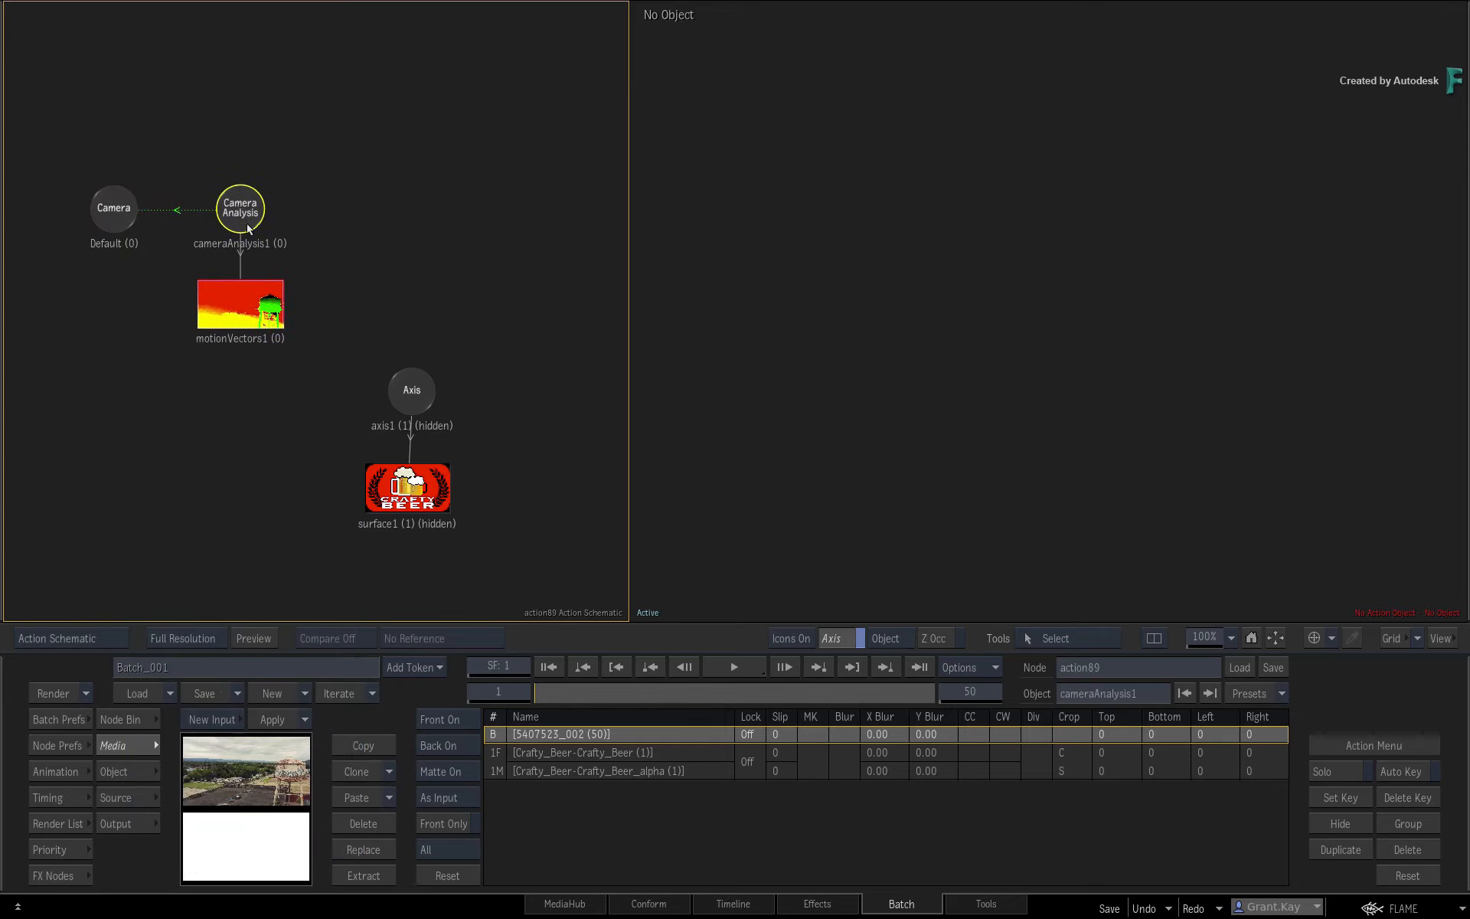
Remove the motion vectors node from the new camera analysis and show the result view
left_click_drag(259, 319, 258, 321)
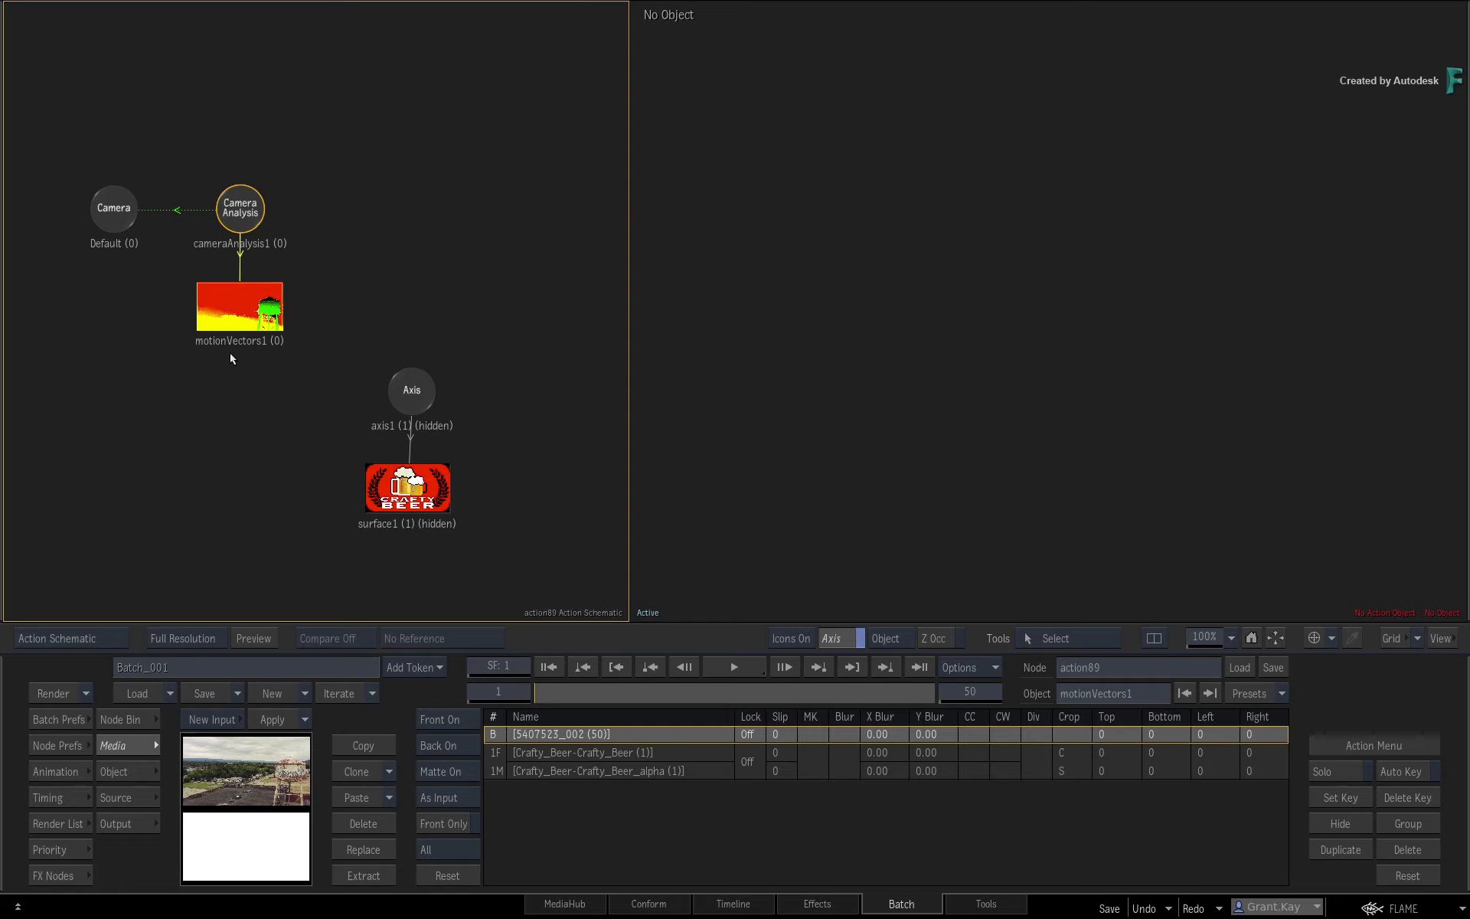
left_click_drag(241, 322, 302, 769)
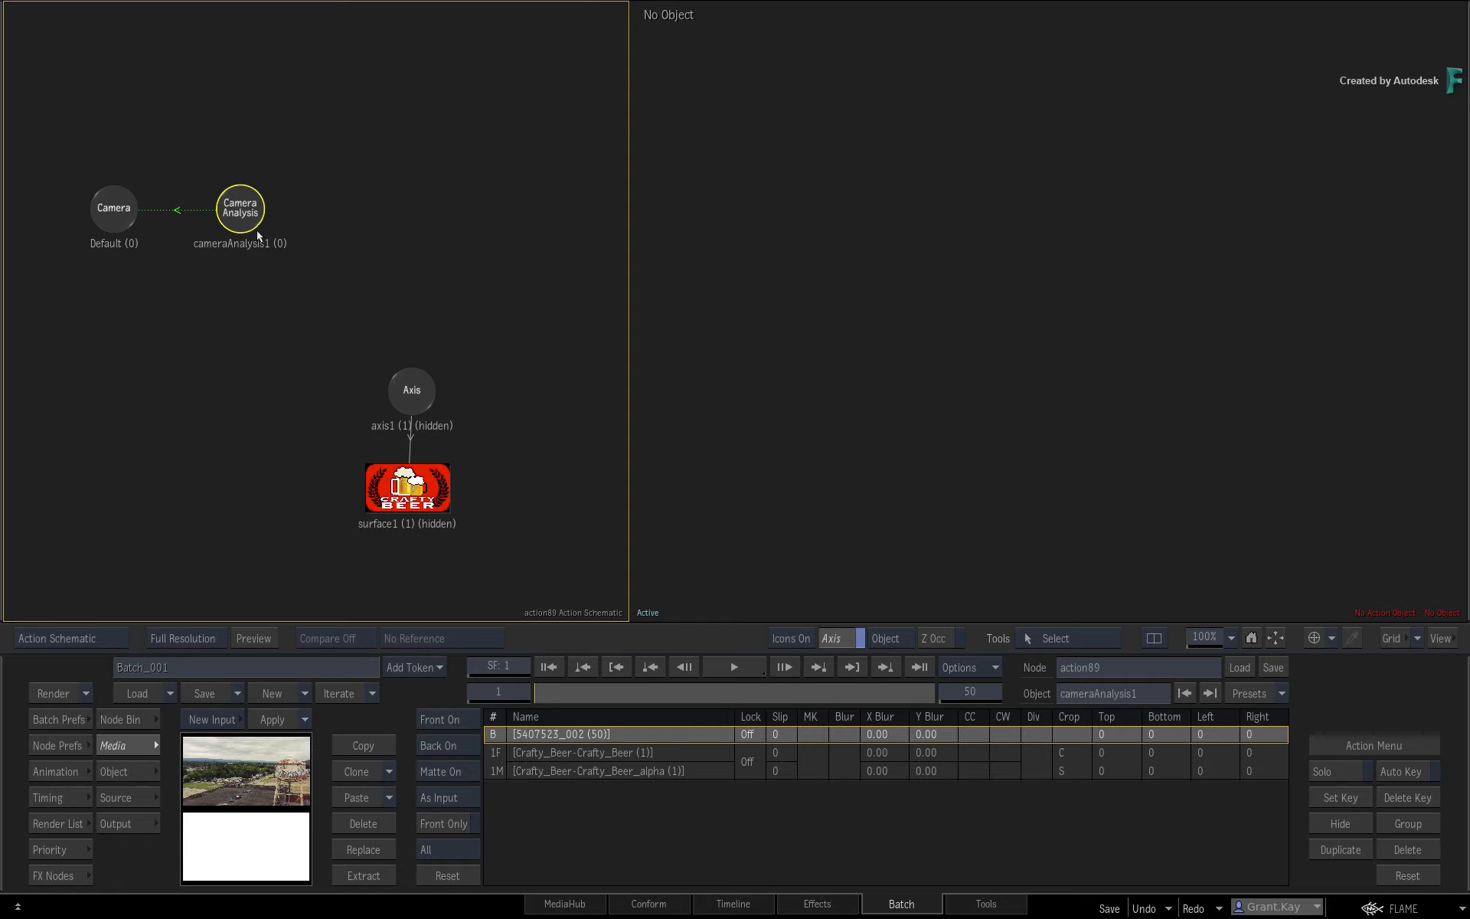
key("F4")
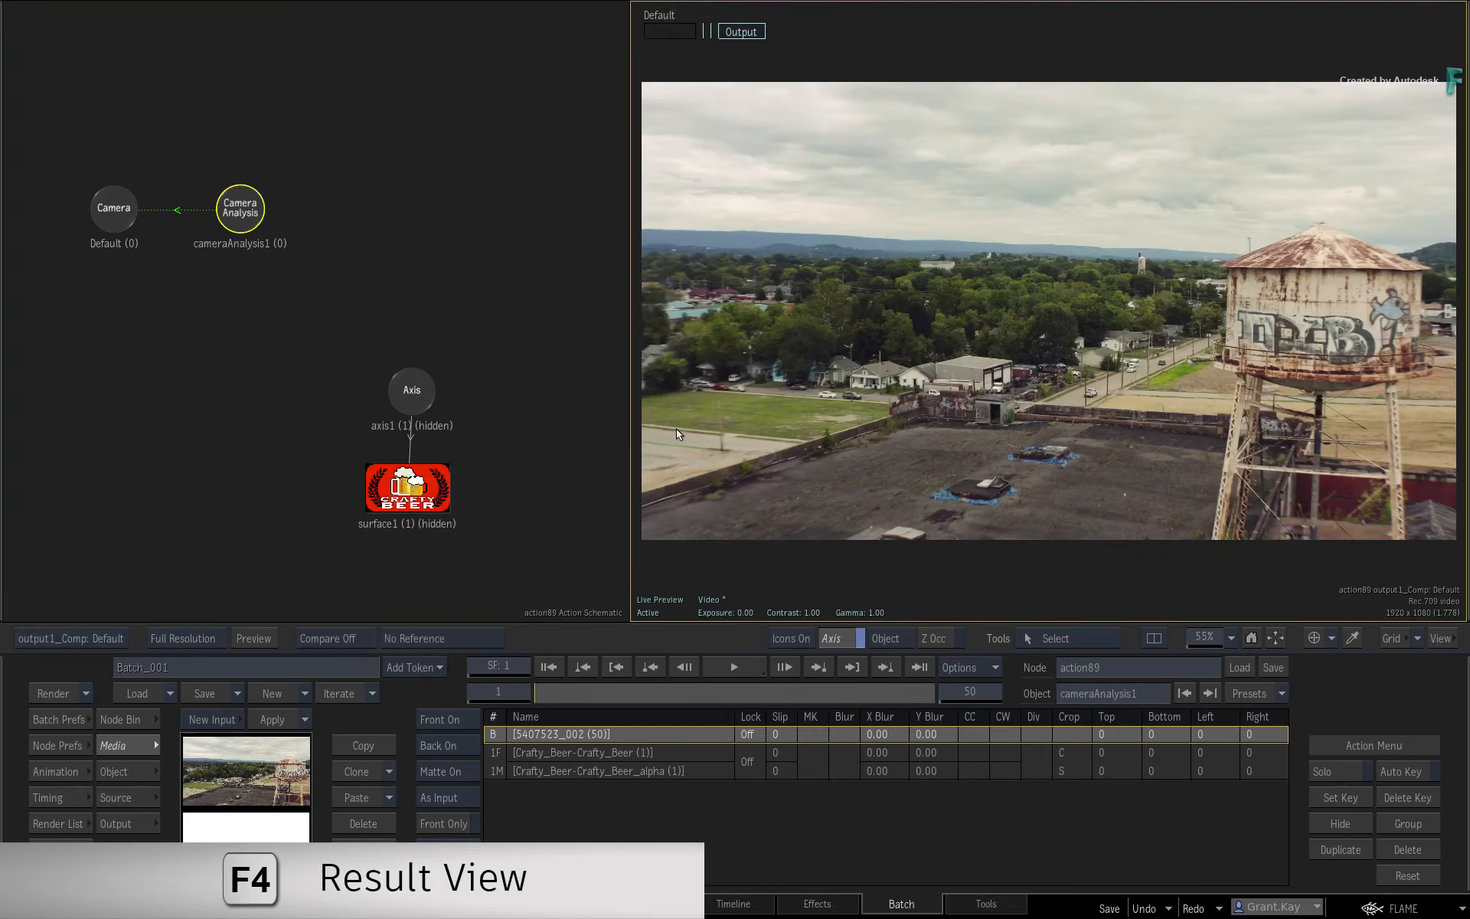
Open the camera analysis node's settings and launch its analysis to work with individual point trackers
double_click(240, 217)
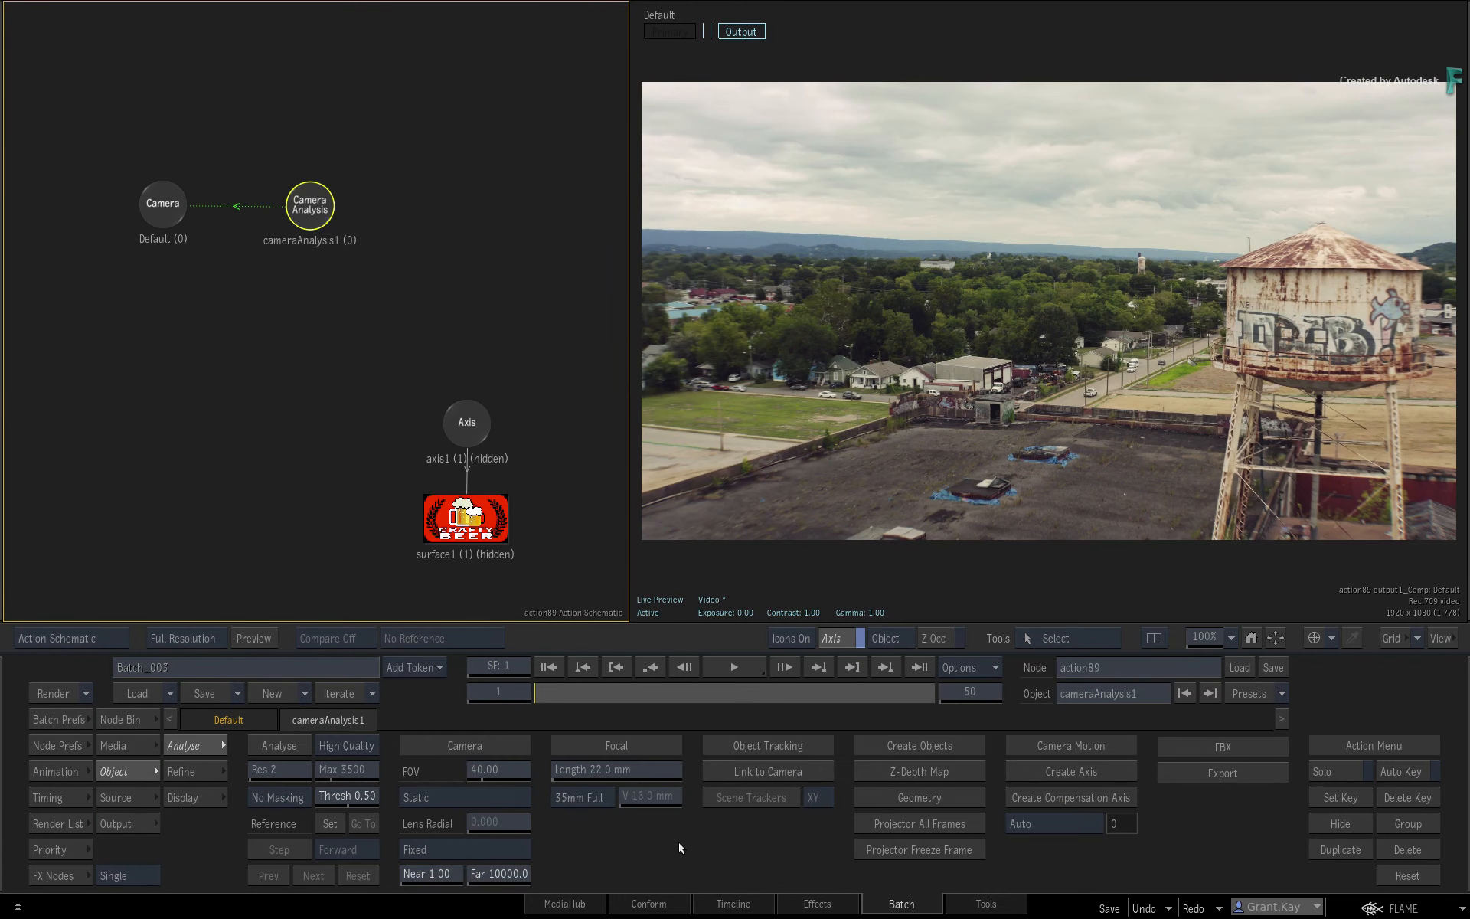
left_click(288, 742)
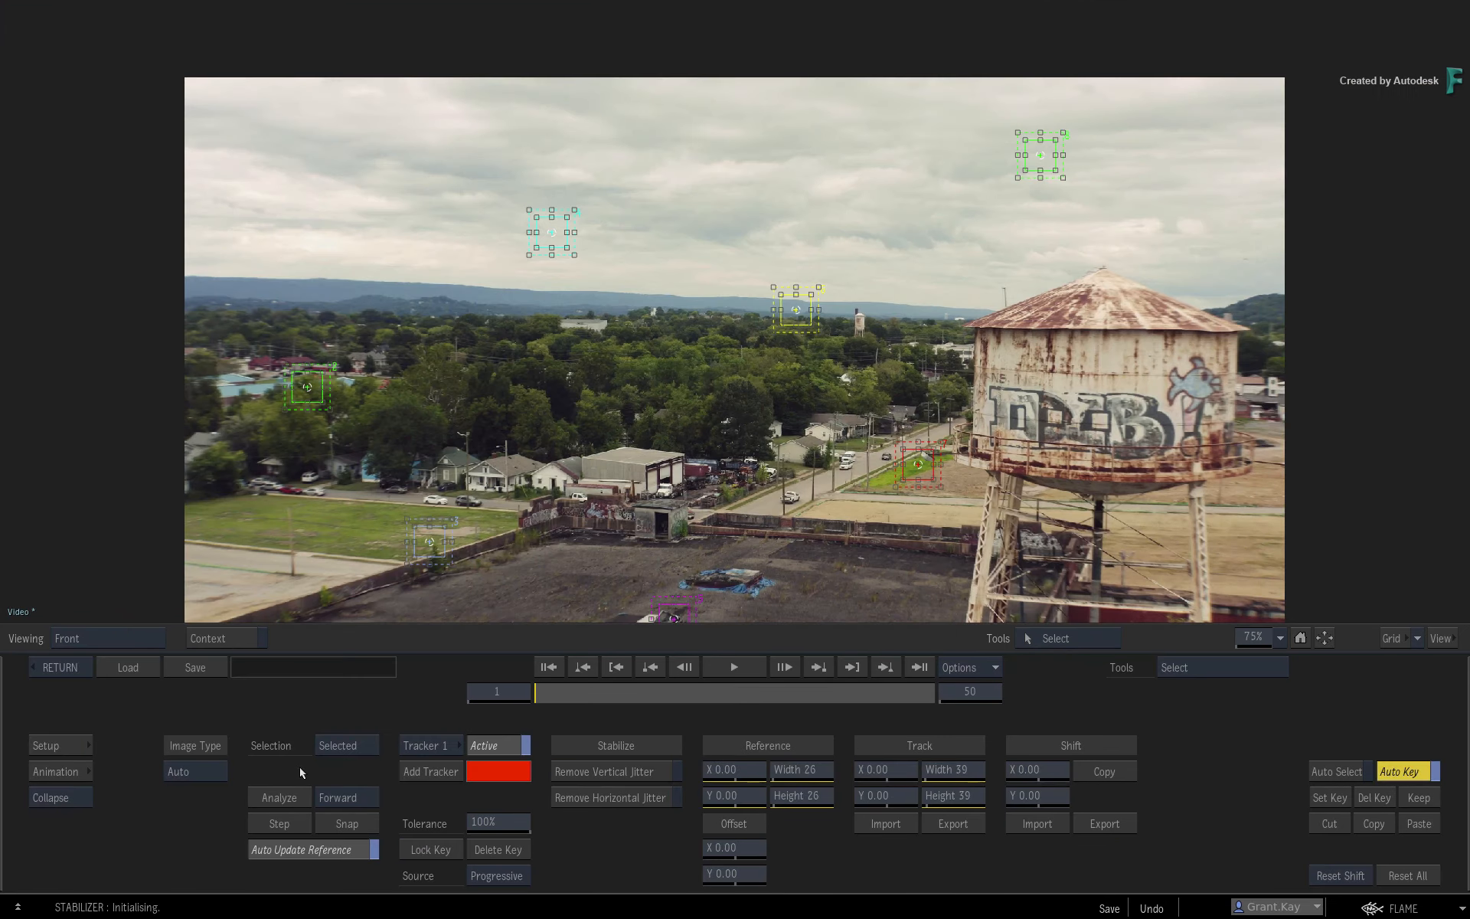
left_click_drag(813, 478, 805, 386)
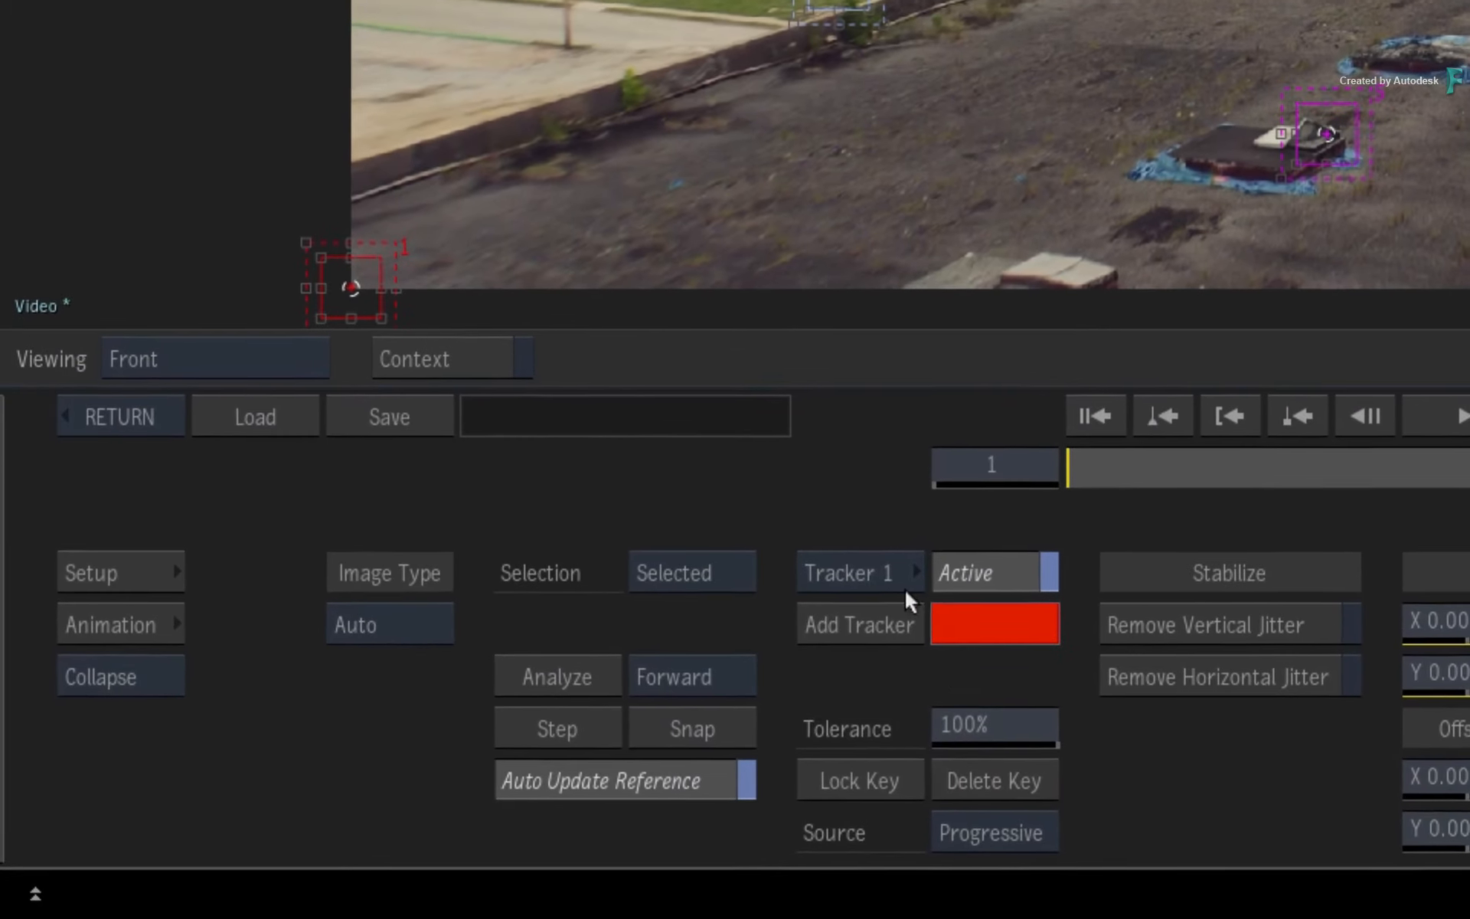
Place trackers 1 to 4 close together on the graffiti of the water tower
left_click(436, 746)
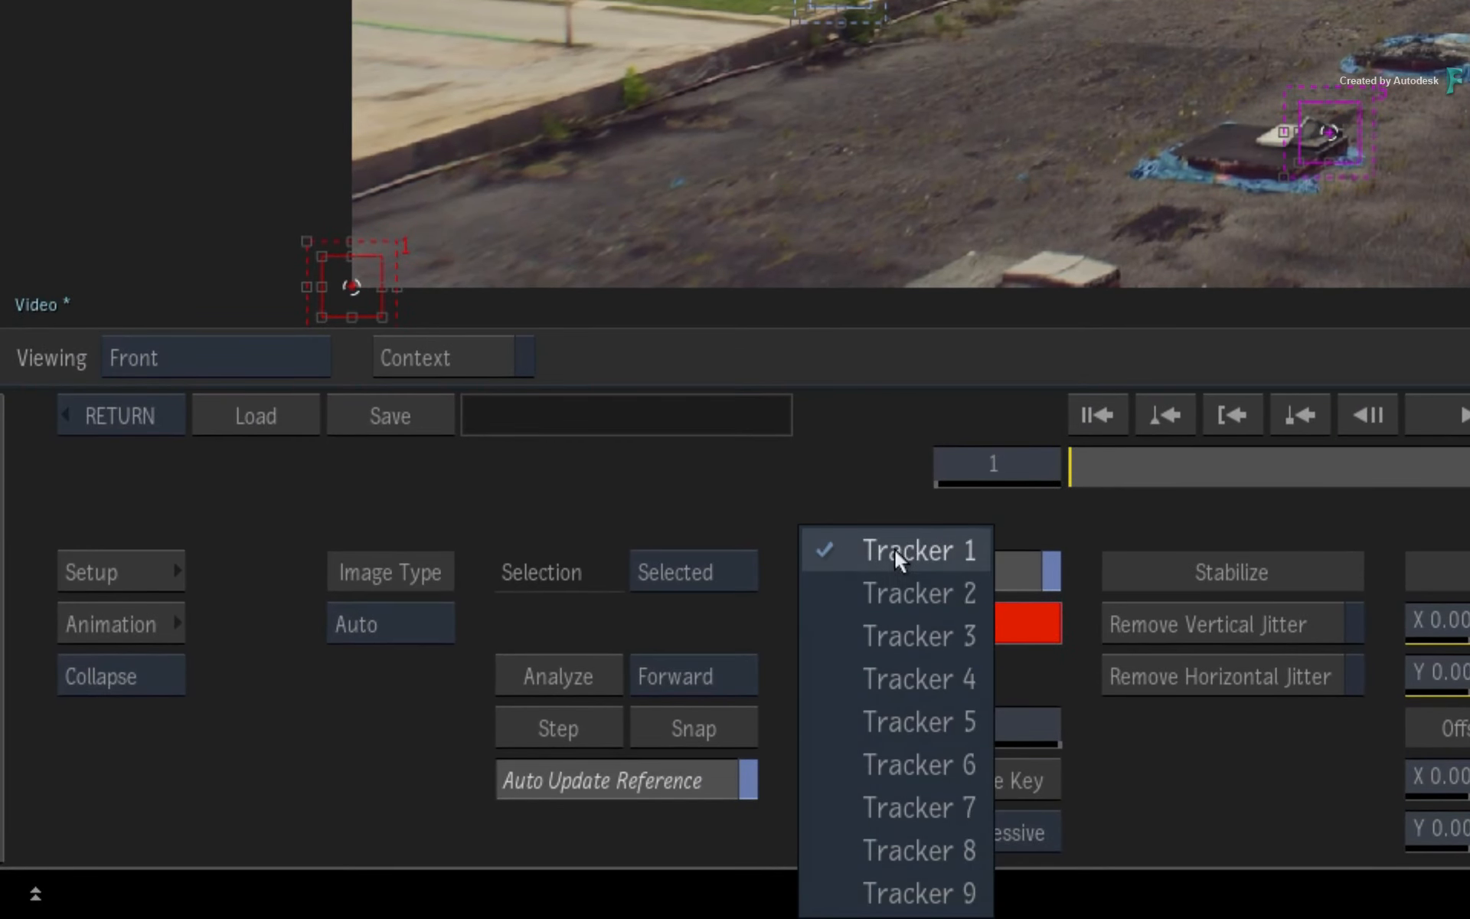
left_click(894, 549)
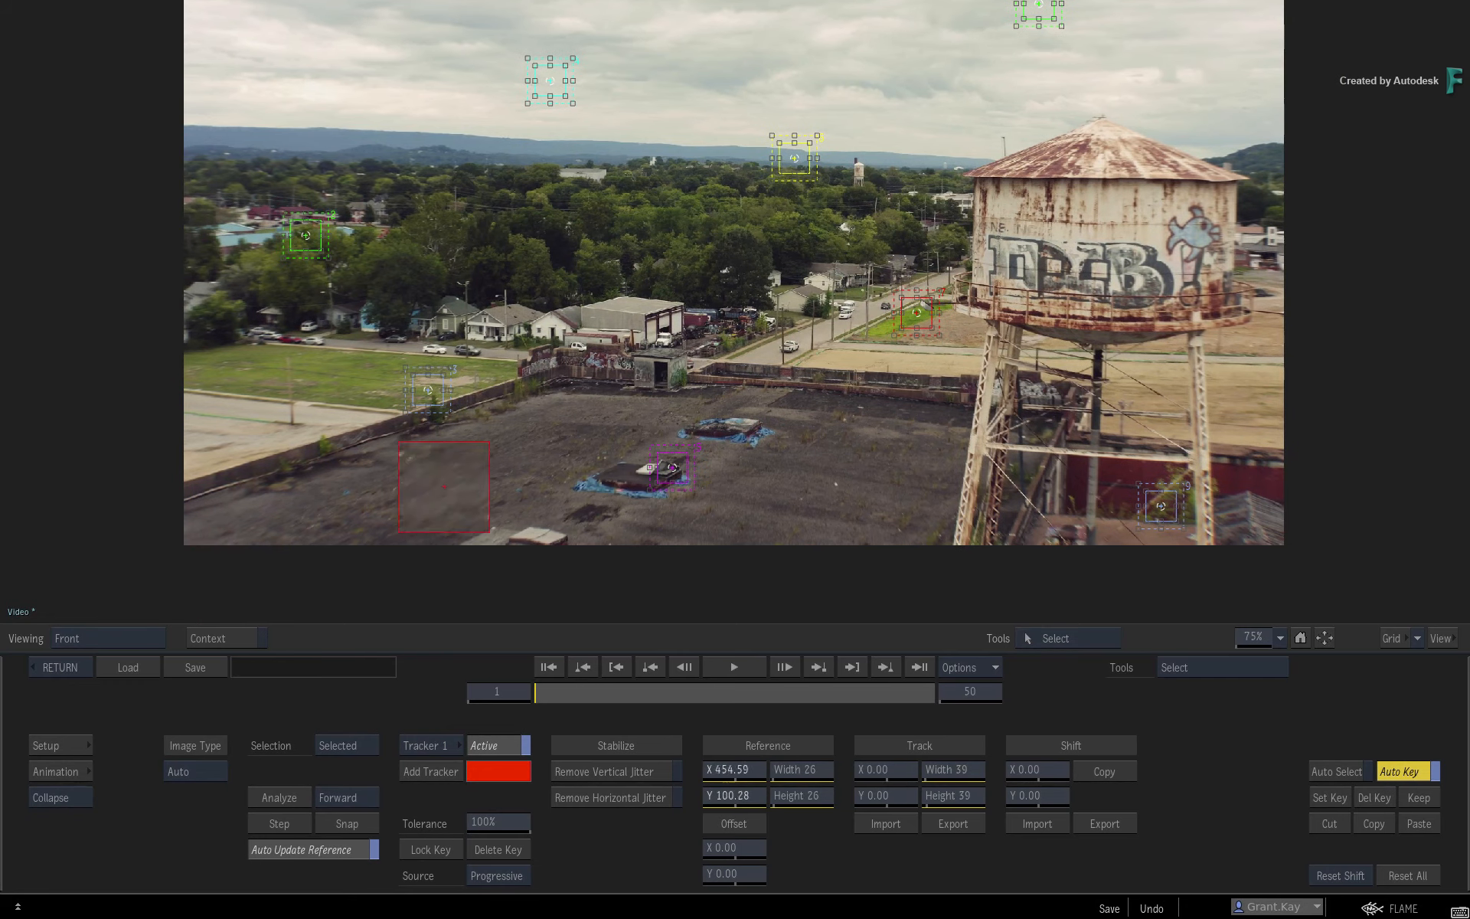
left_click_drag(444, 487, 1101, 258)
key("2")
left_click_drag(306, 235, 1106, 277)
left_click_drag(428, 389, 1142, 265)
left_click_drag(549, 80, 1075, 271)
left_click_drag(1118, 438, 1172, 517)
Place tracker 5 on the near rooftop hatch and tracker 6 on the house at the tree line beyond the roof
left_click_drag(672, 512, 648, 508)
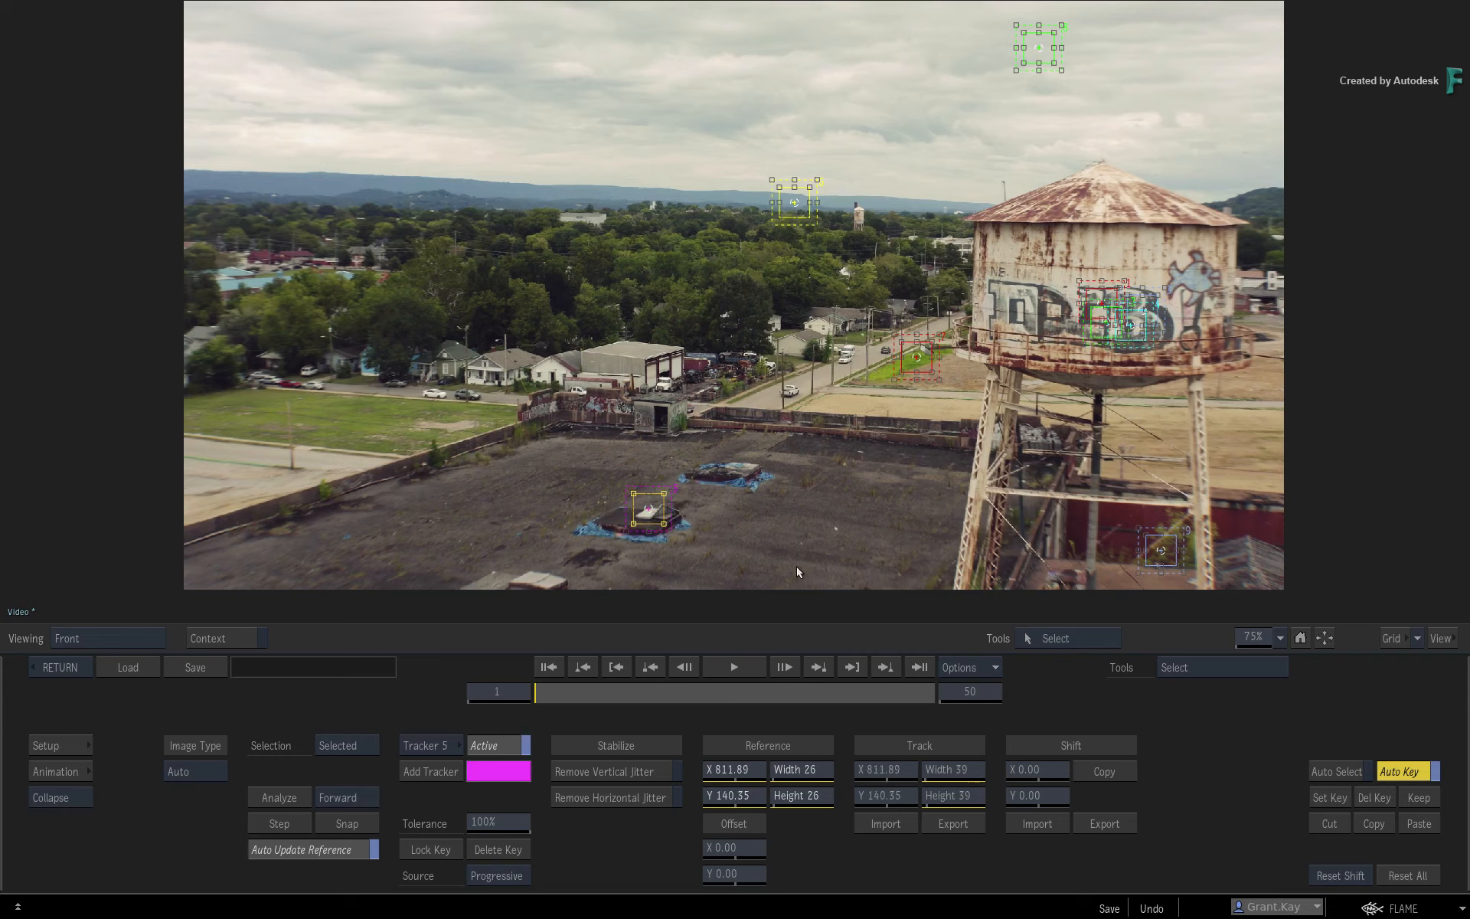
left_click(421, 744)
left_click(422, 767)
left_click_drag(794, 202, 484, 360)
Place tracker 7 near X 255, Y 448, tracker 8 near X 433, Y 658 and tracker 9 near X 277, Y 553 among the distant trees
left_click(449, 746)
left_click(450, 767)
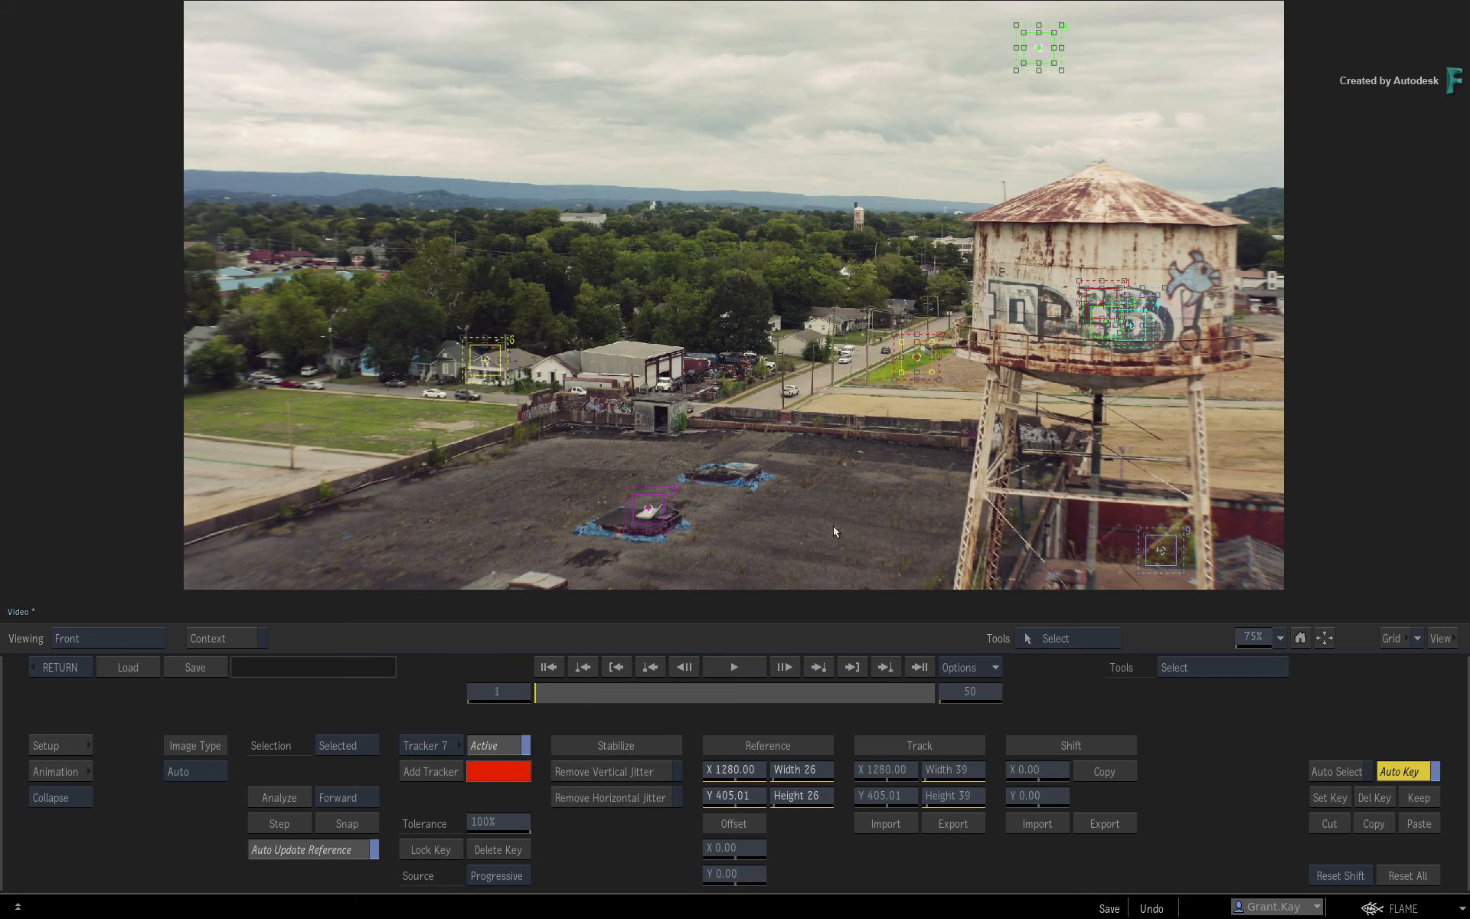
left_click_drag(916, 356, 330, 333)
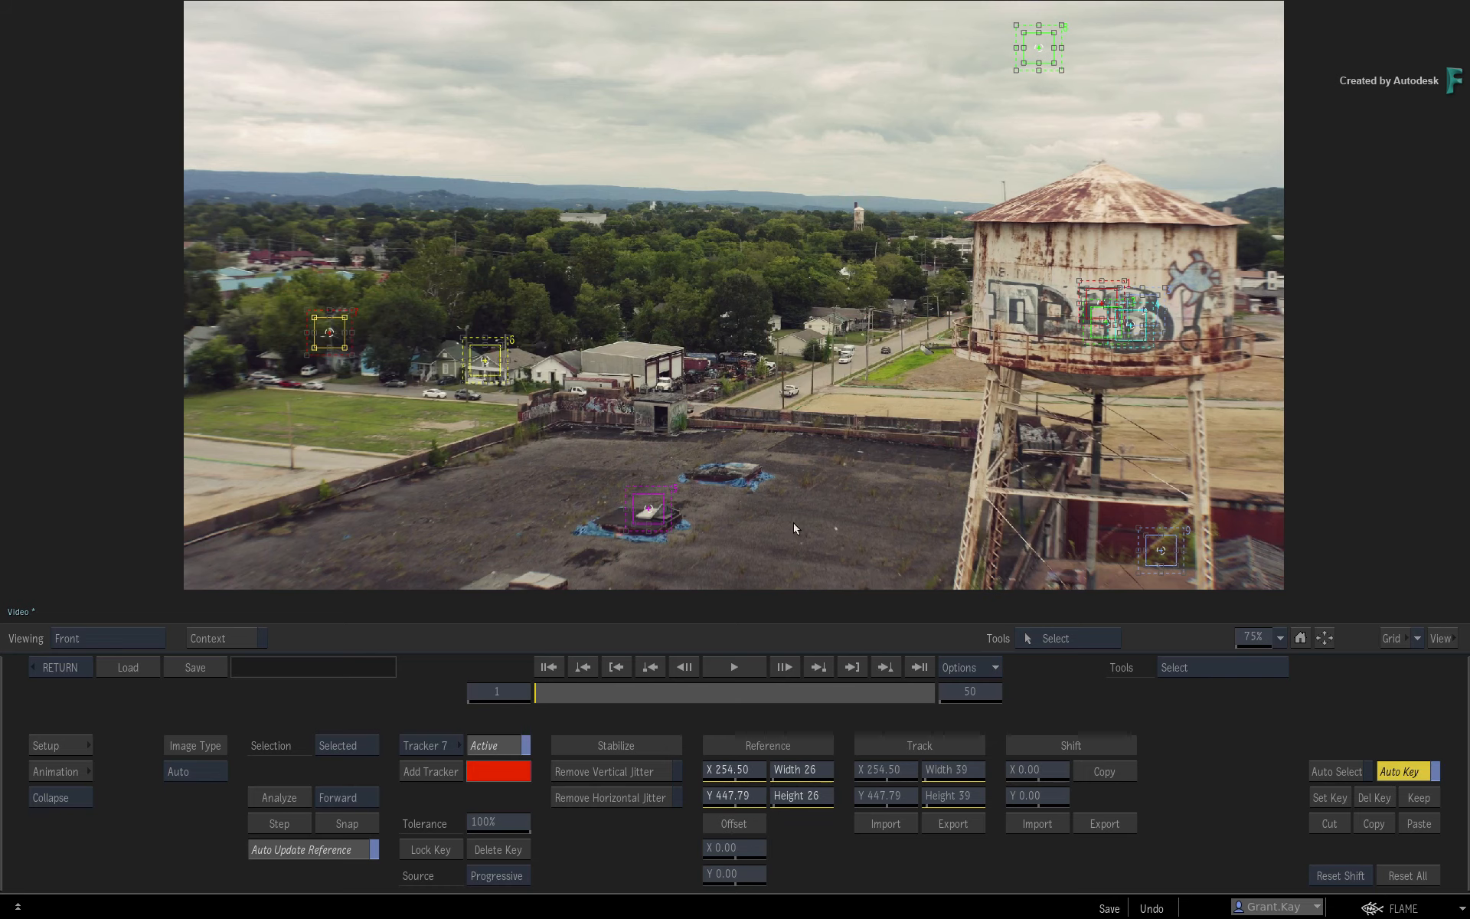
left_click(444, 745)
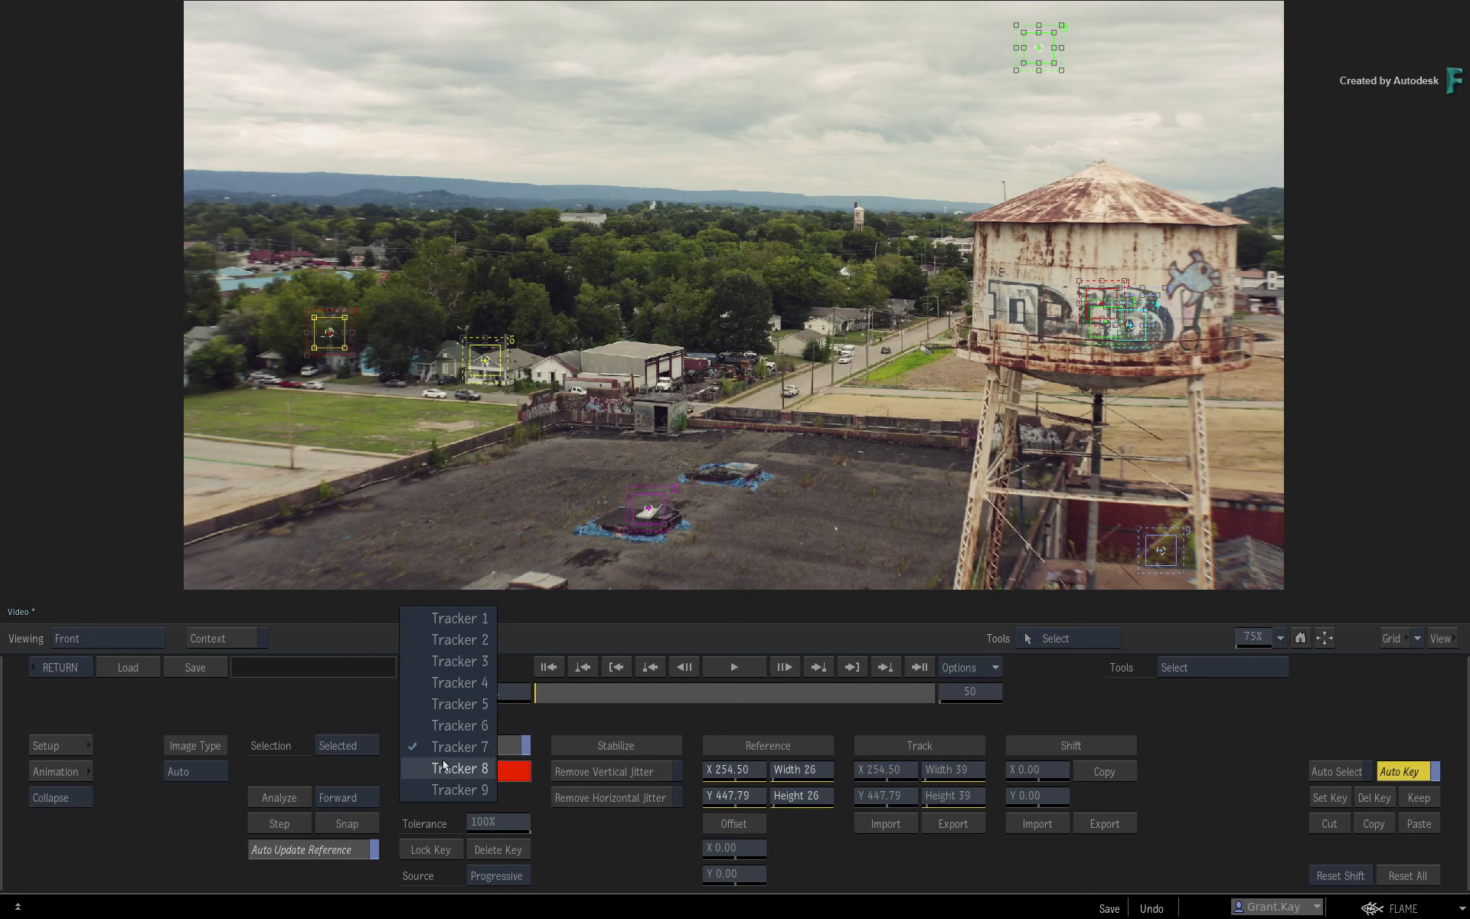
left_click(450, 768)
left_click_drag(1038, 48, 431, 242)
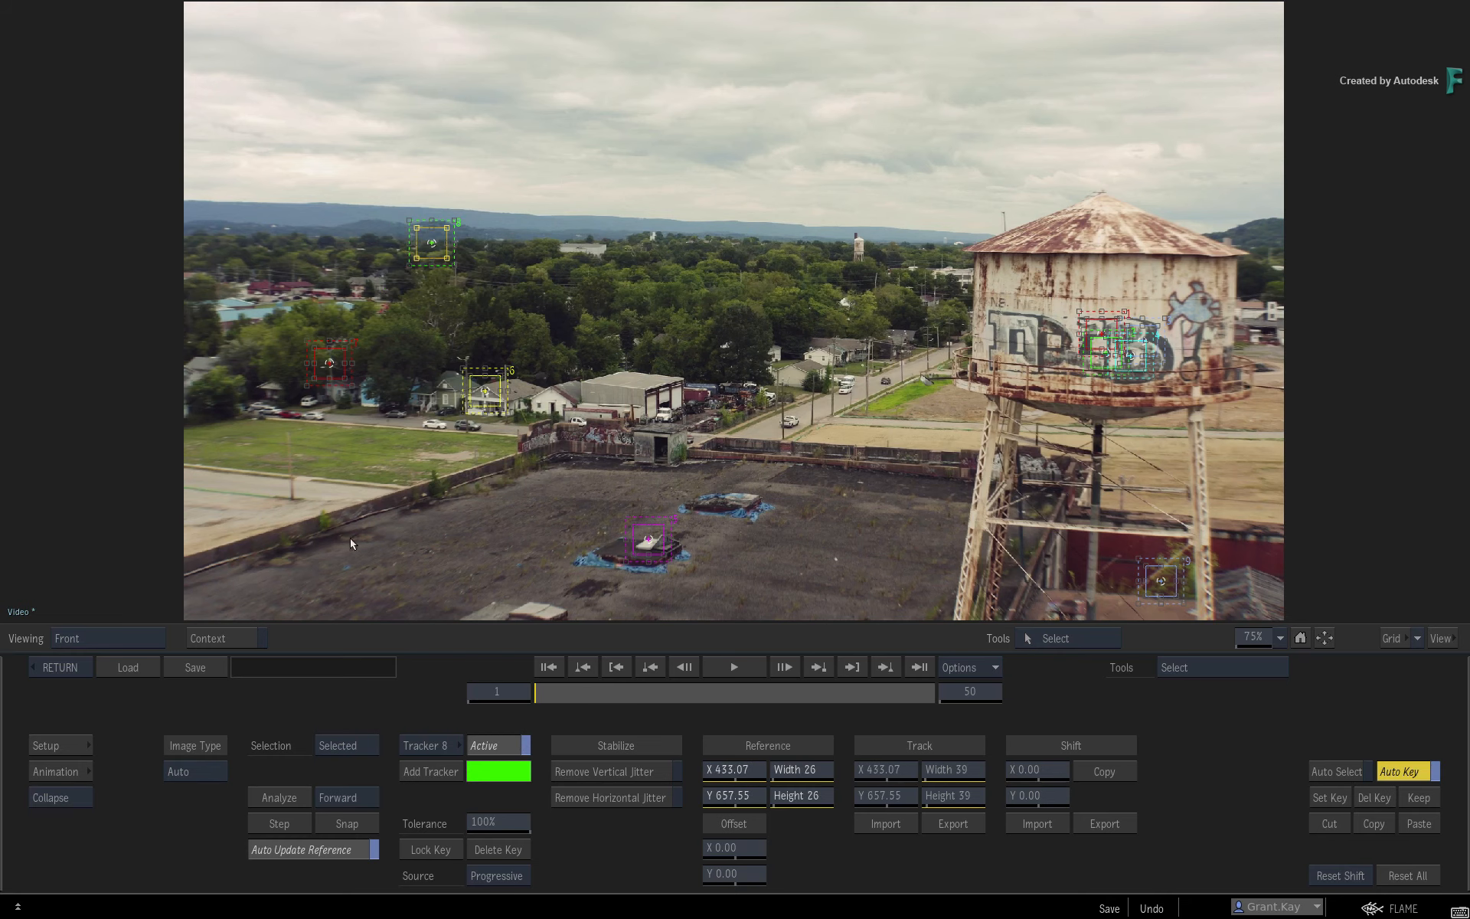
left_click(444, 744)
left_click(439, 765)
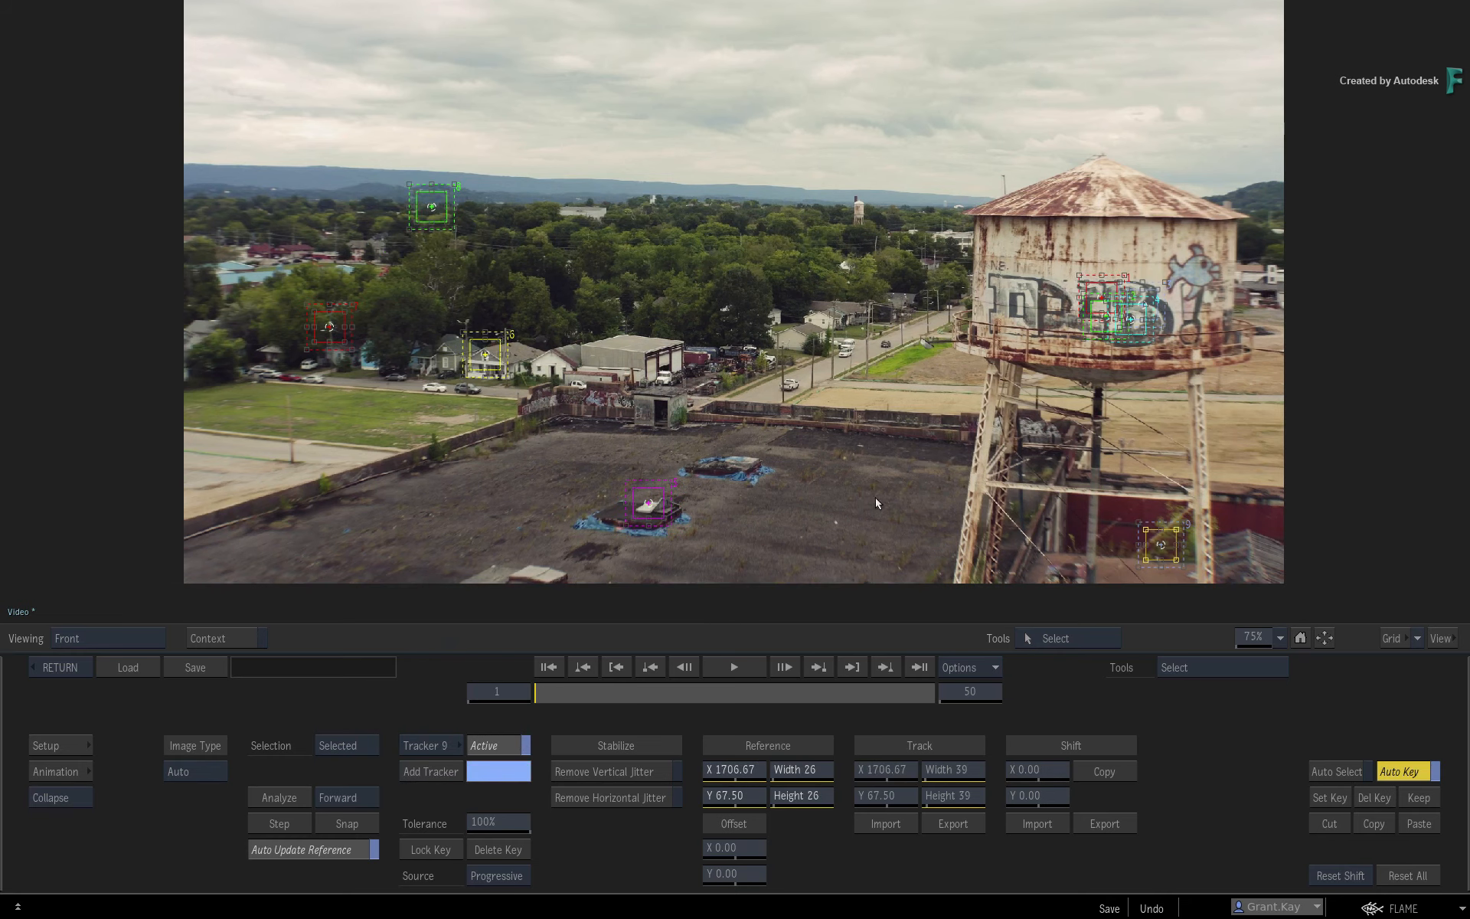
left_click_drag(1156, 544, 342, 265)
Analyze the placed trackers forward through the shot, check their paths along the timeline, and return to the camera analysis
left_click(280, 798)
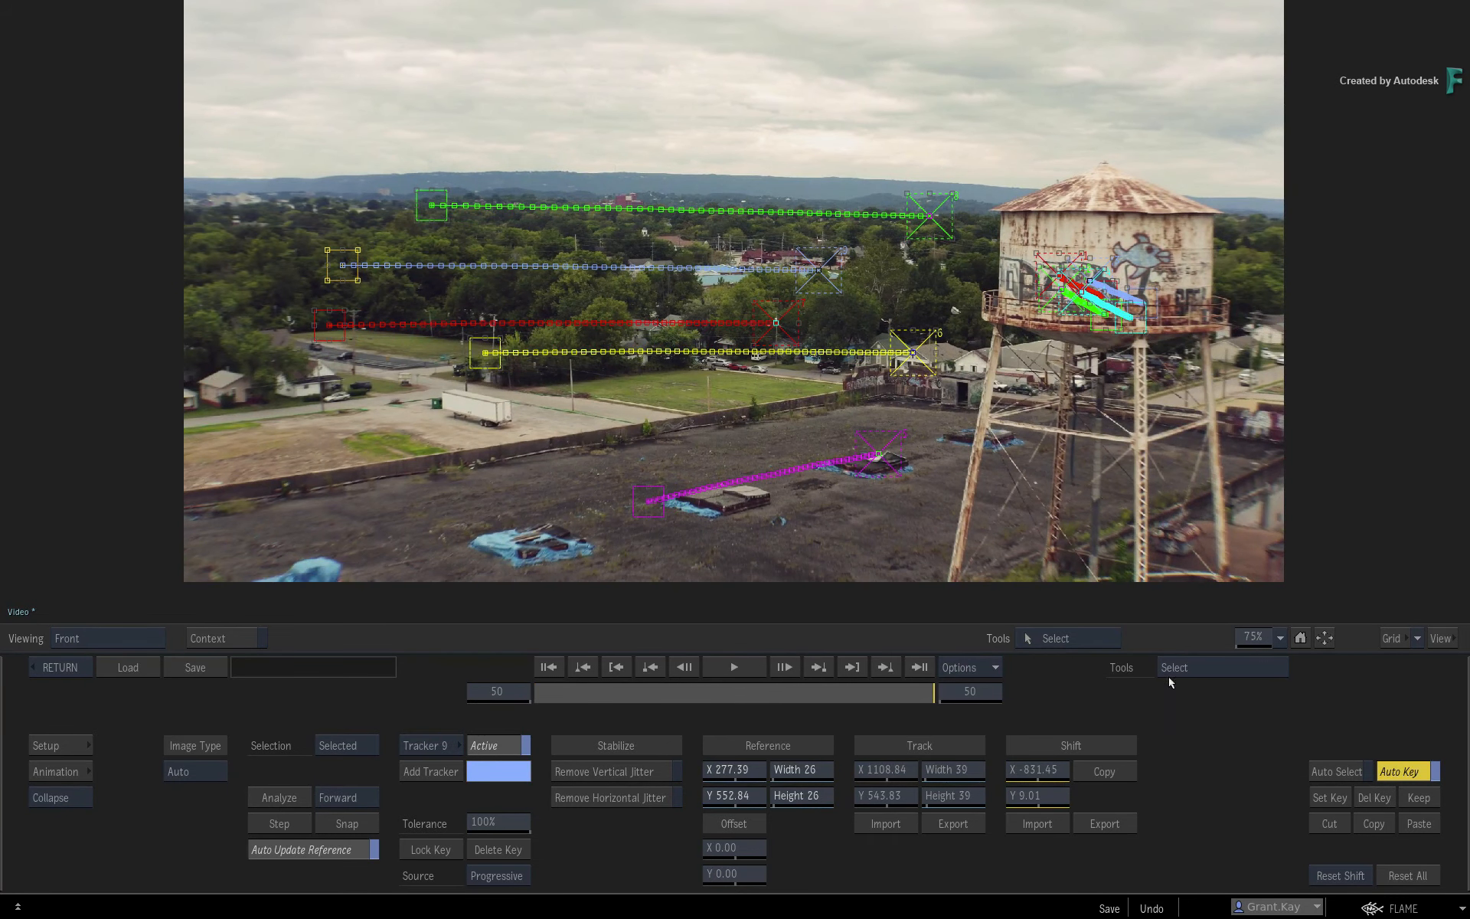
left_click(1205, 663)
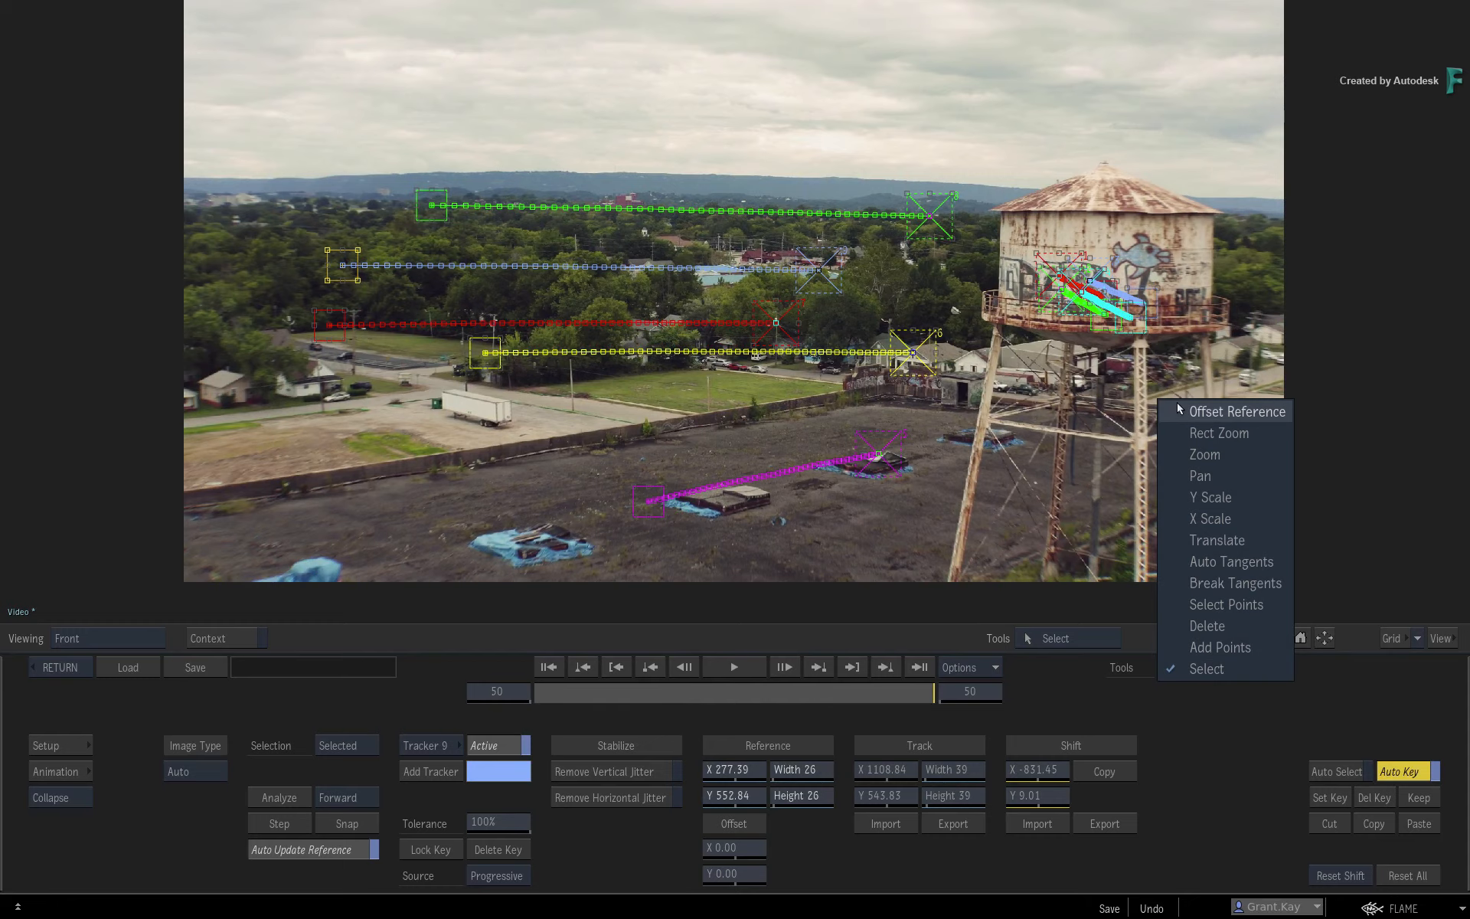
left_click(1203, 669)
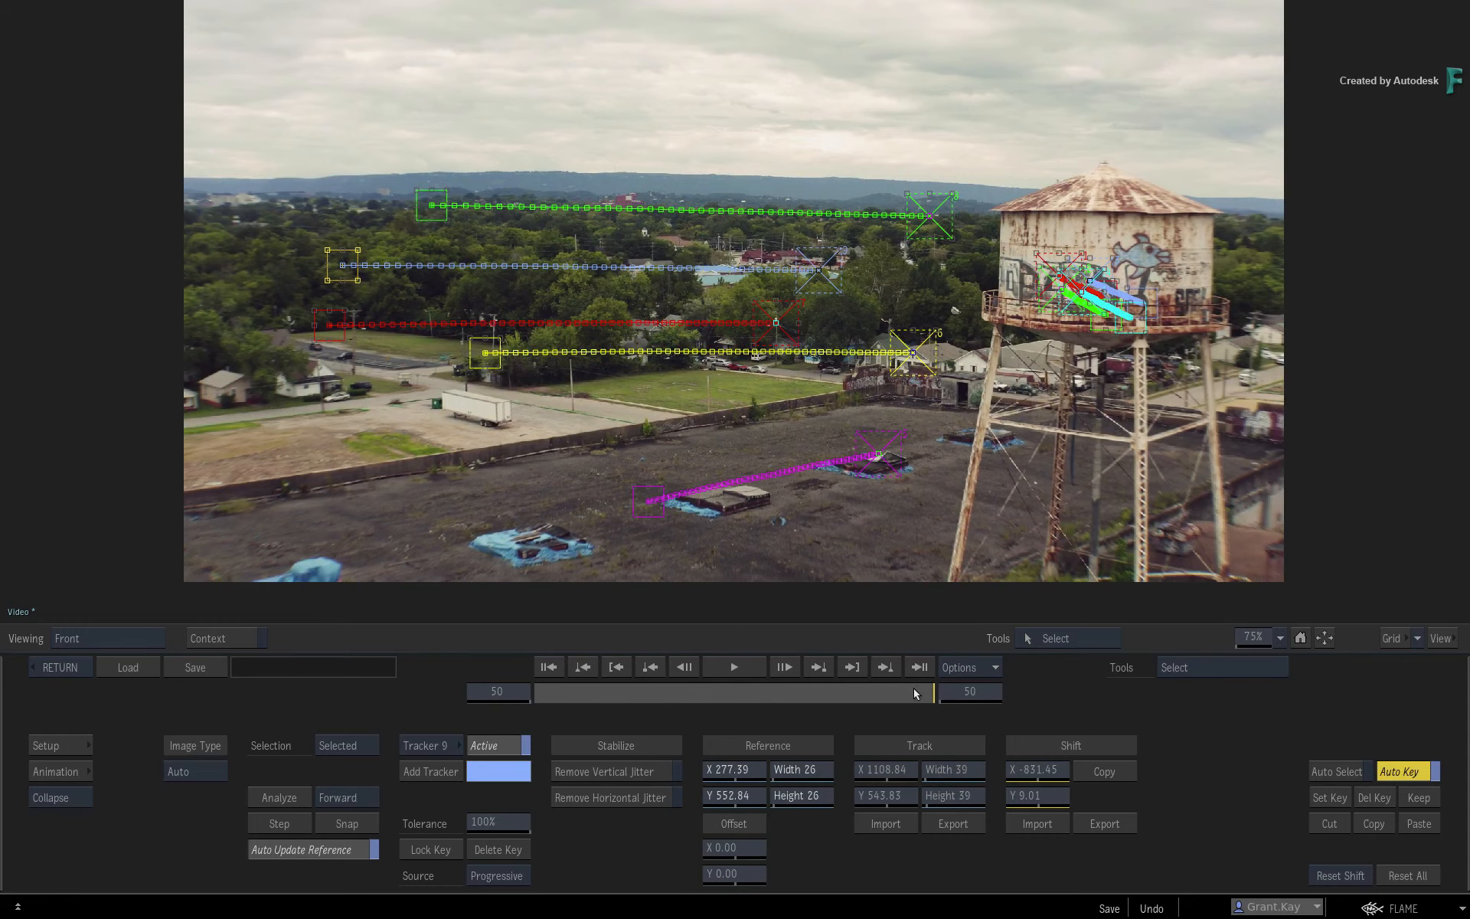
left_click_drag(914, 693, 475, 731)
left_click(60, 668)
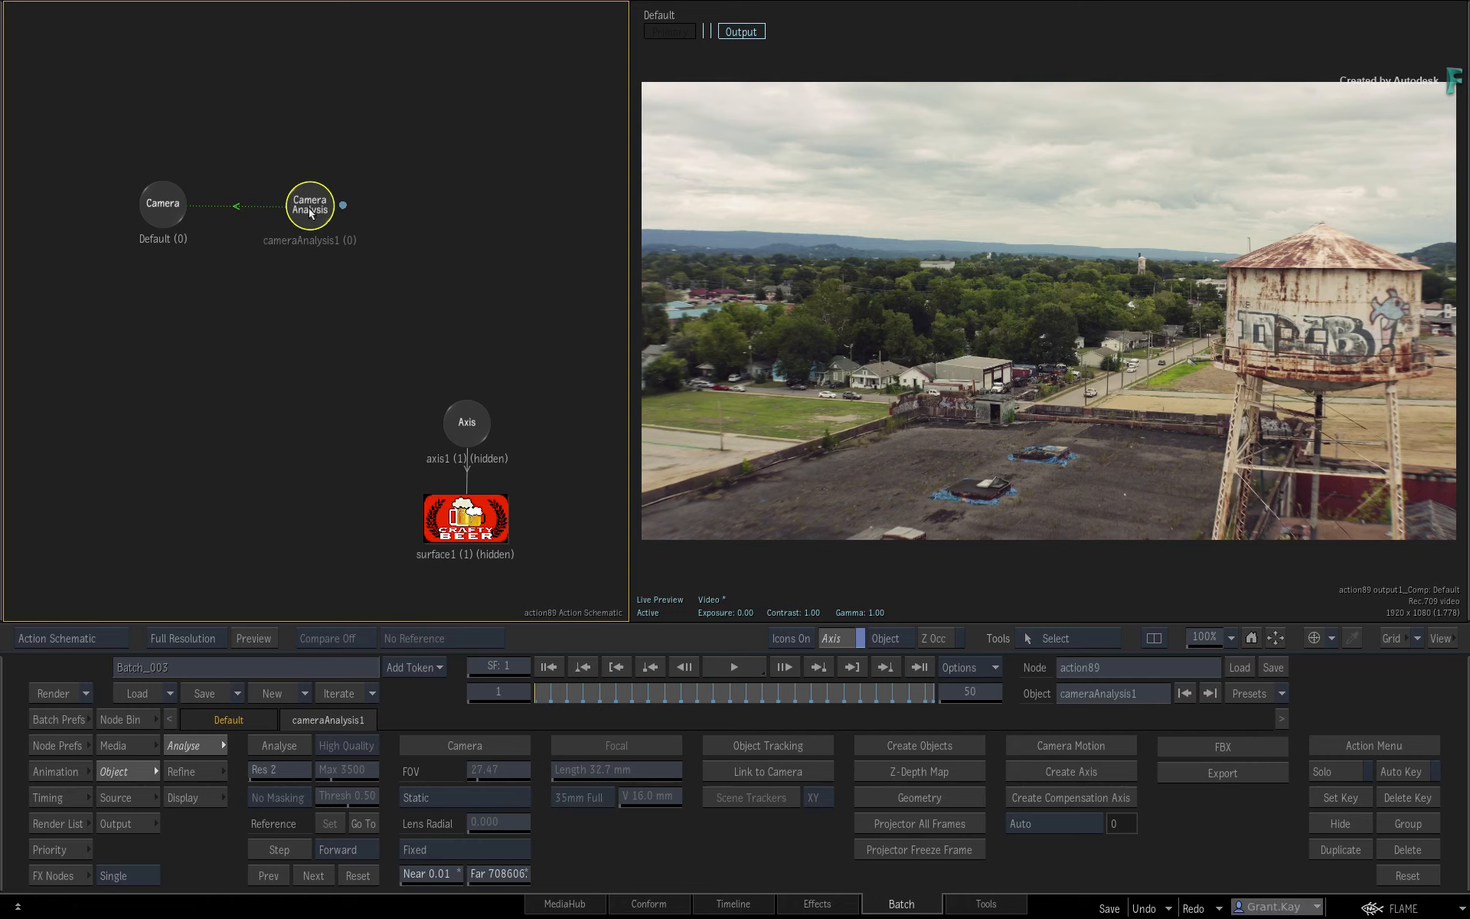
Inspect the tracker paths in the camera analysis media view and the solved points and camera in the scene view
key("F8")
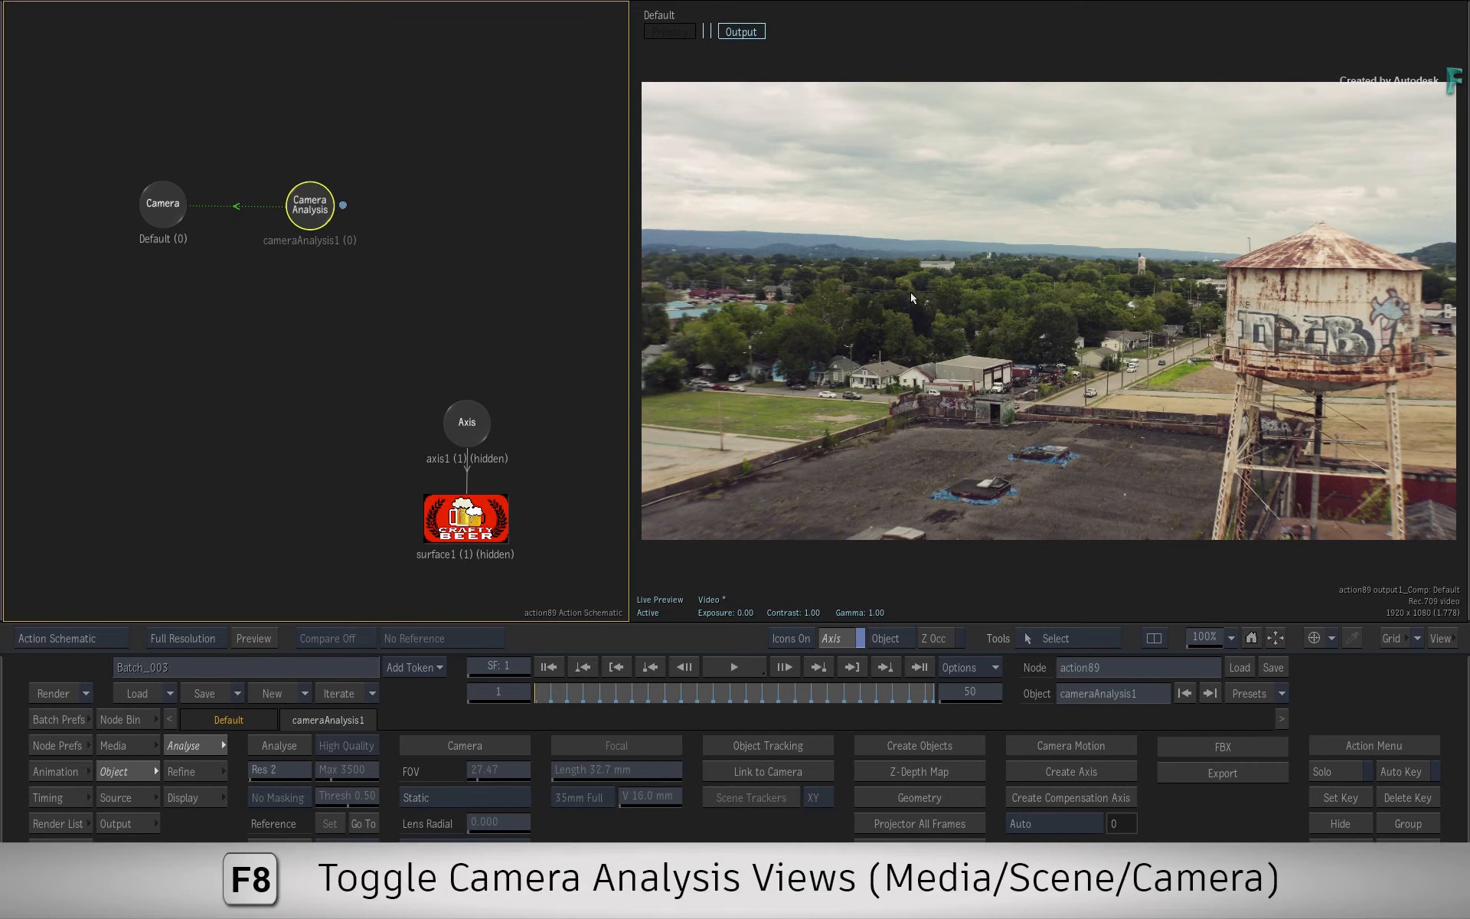
key("F8")
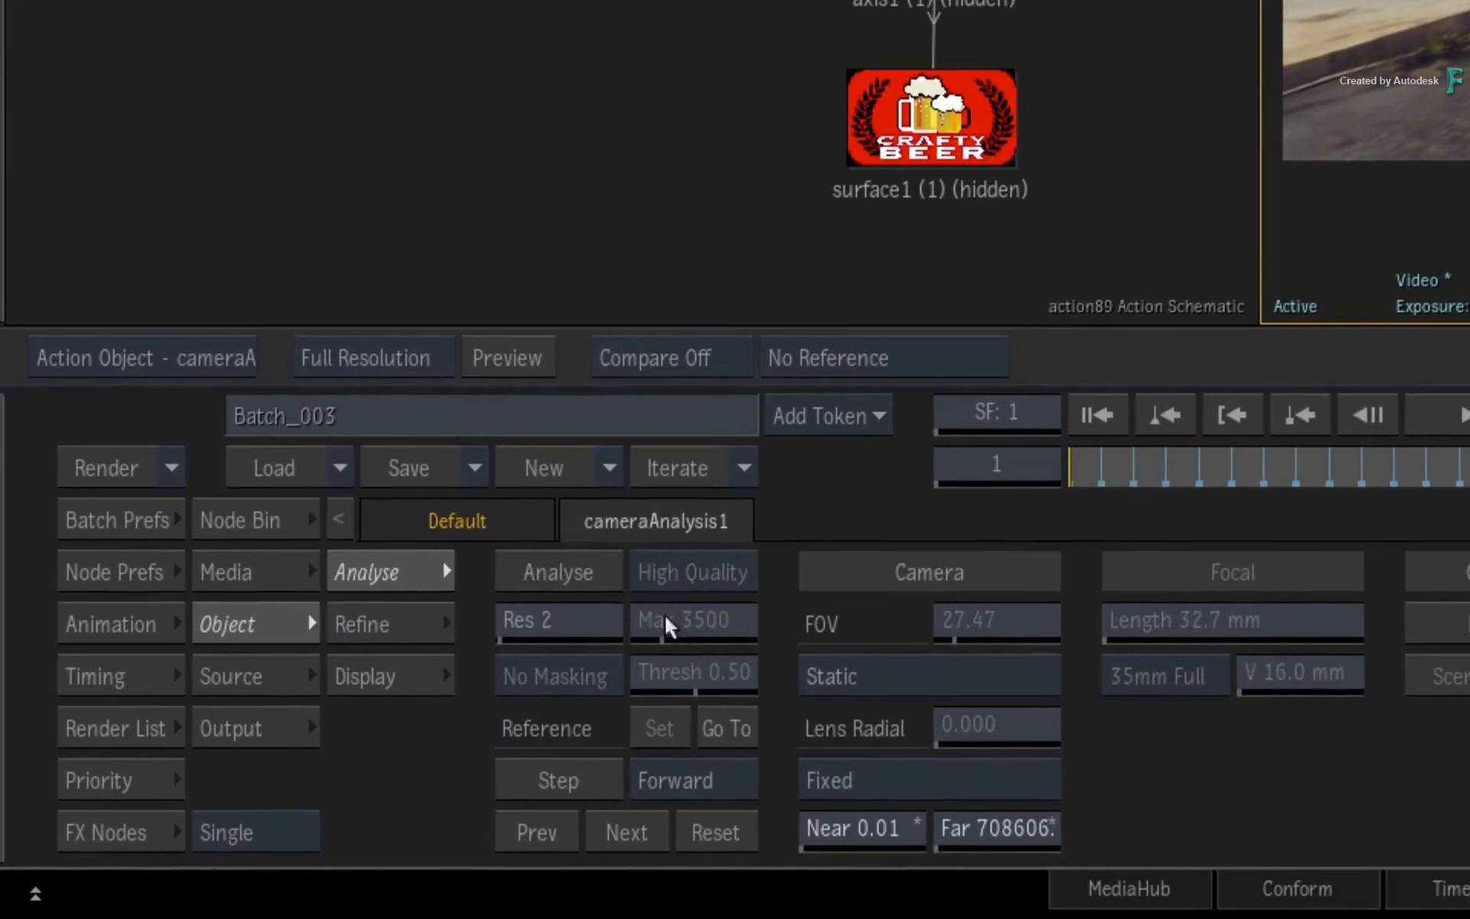
left_click(294, 744)
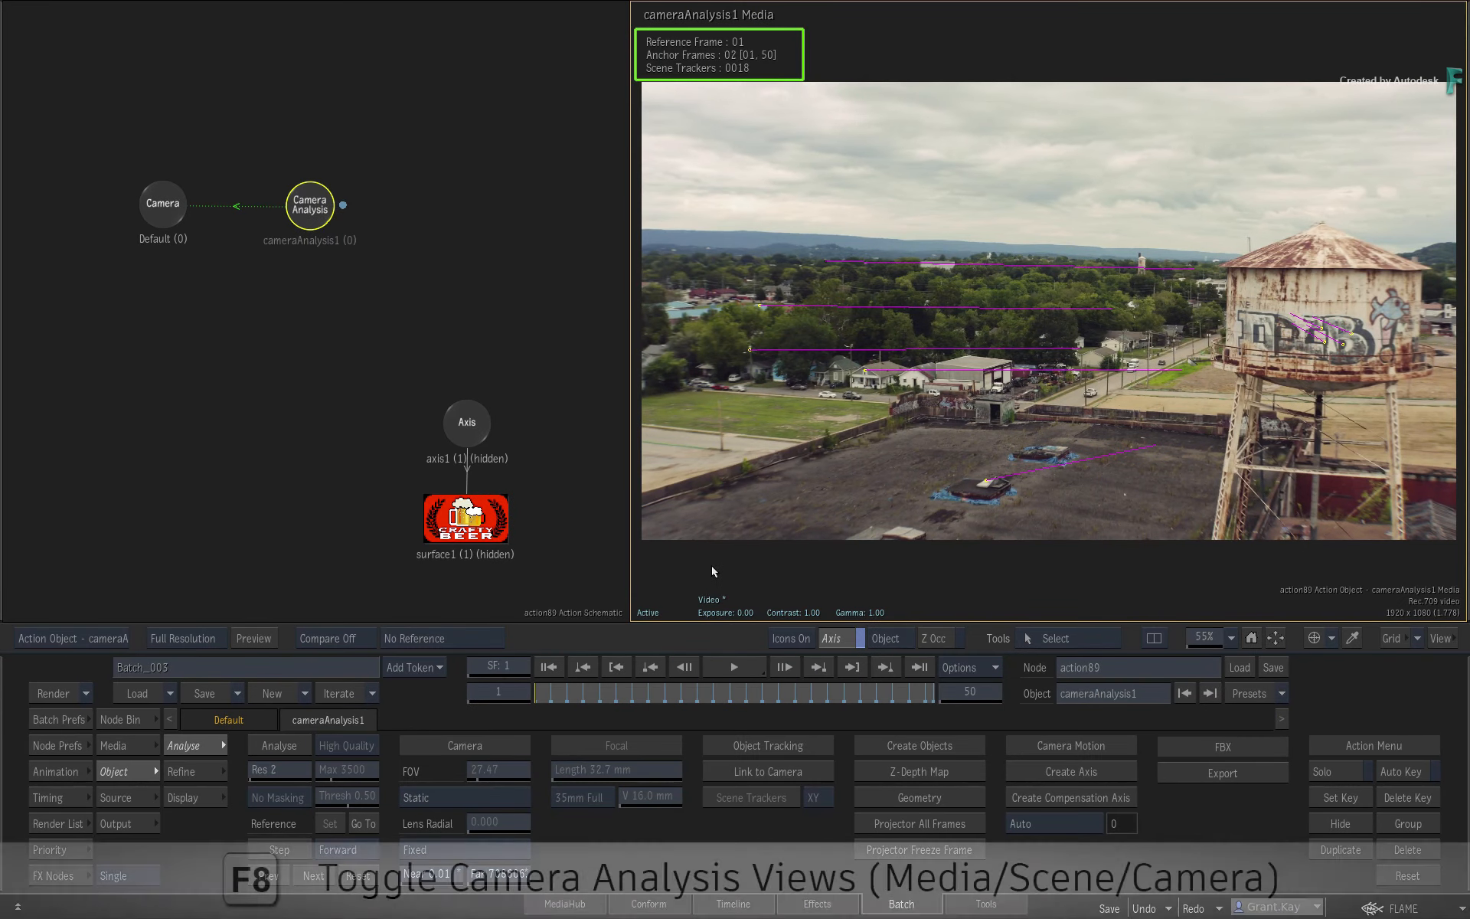
key("F8")
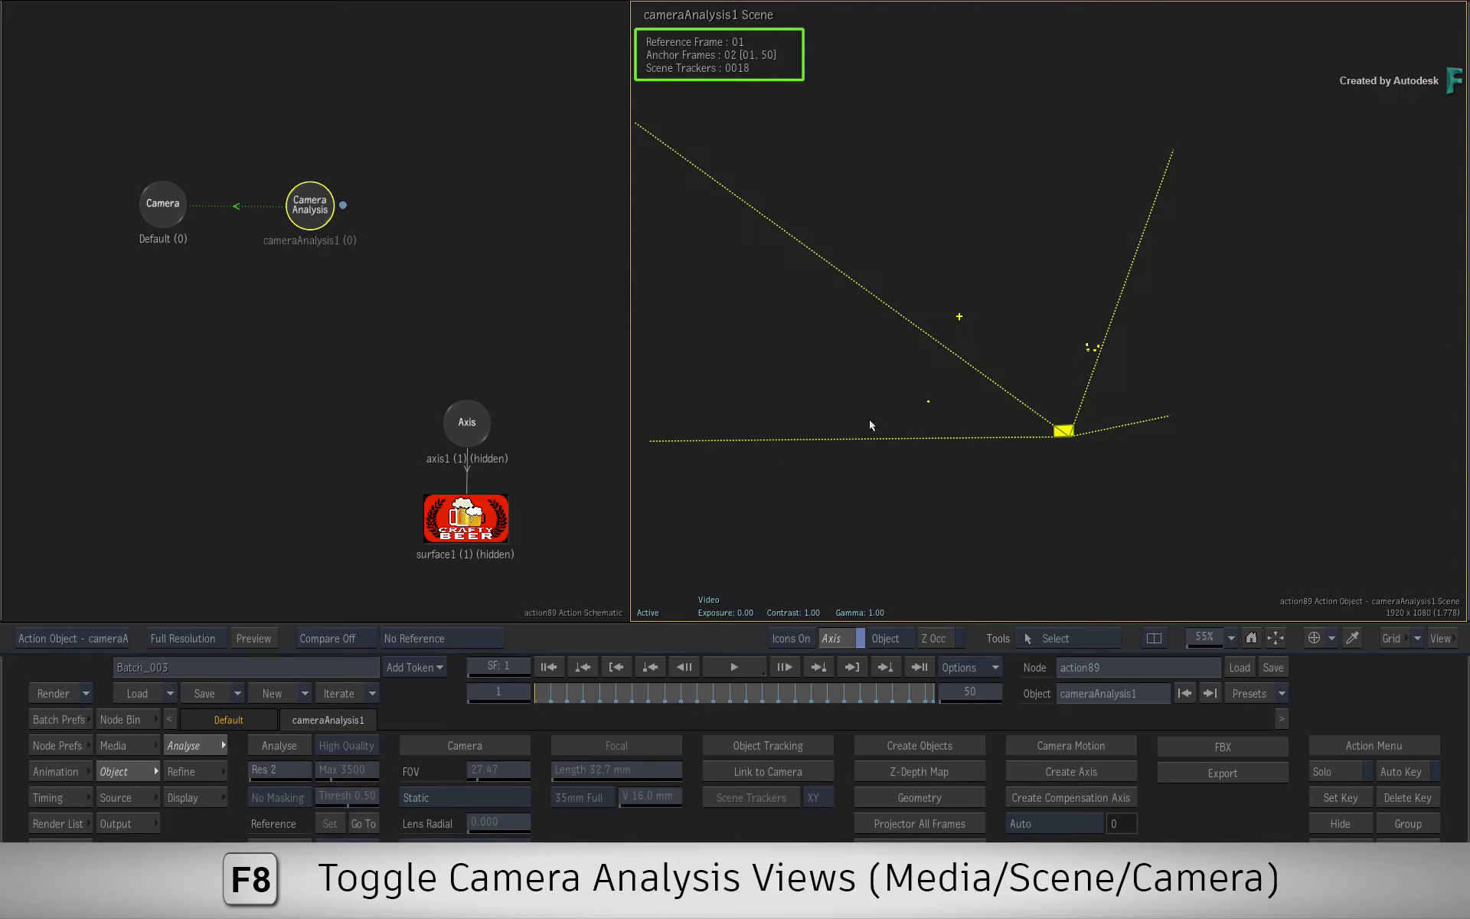
left_click_drag(924, 466, 978, 473)
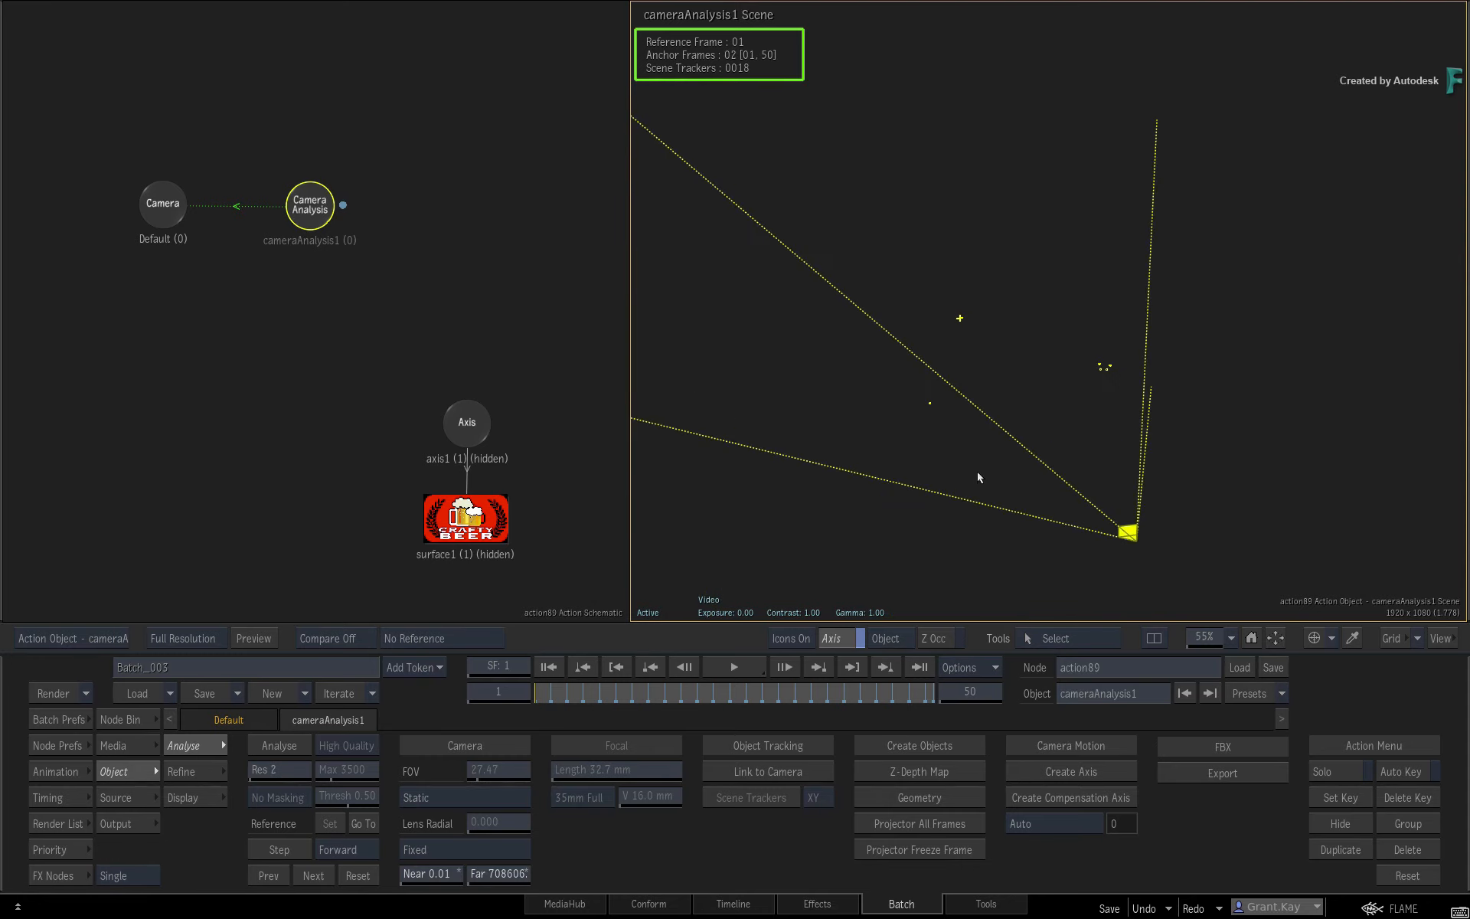
Set the scene origin at the water tower's tracker points in the refine settings, and check it in the camera view
left_click(1102, 366)
left_click(191, 771)
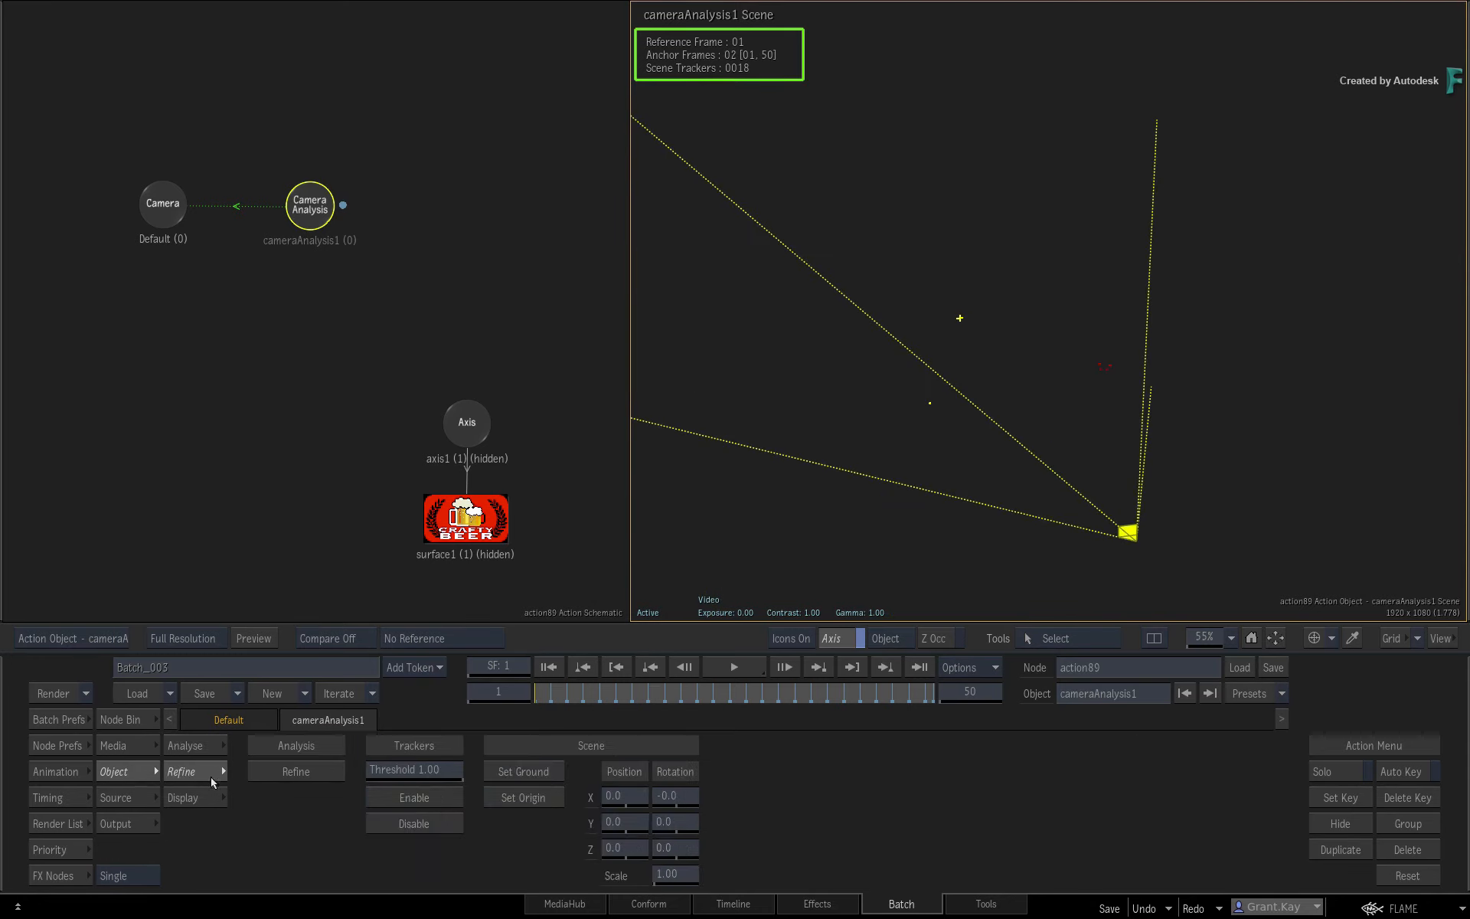
left_click(526, 799)
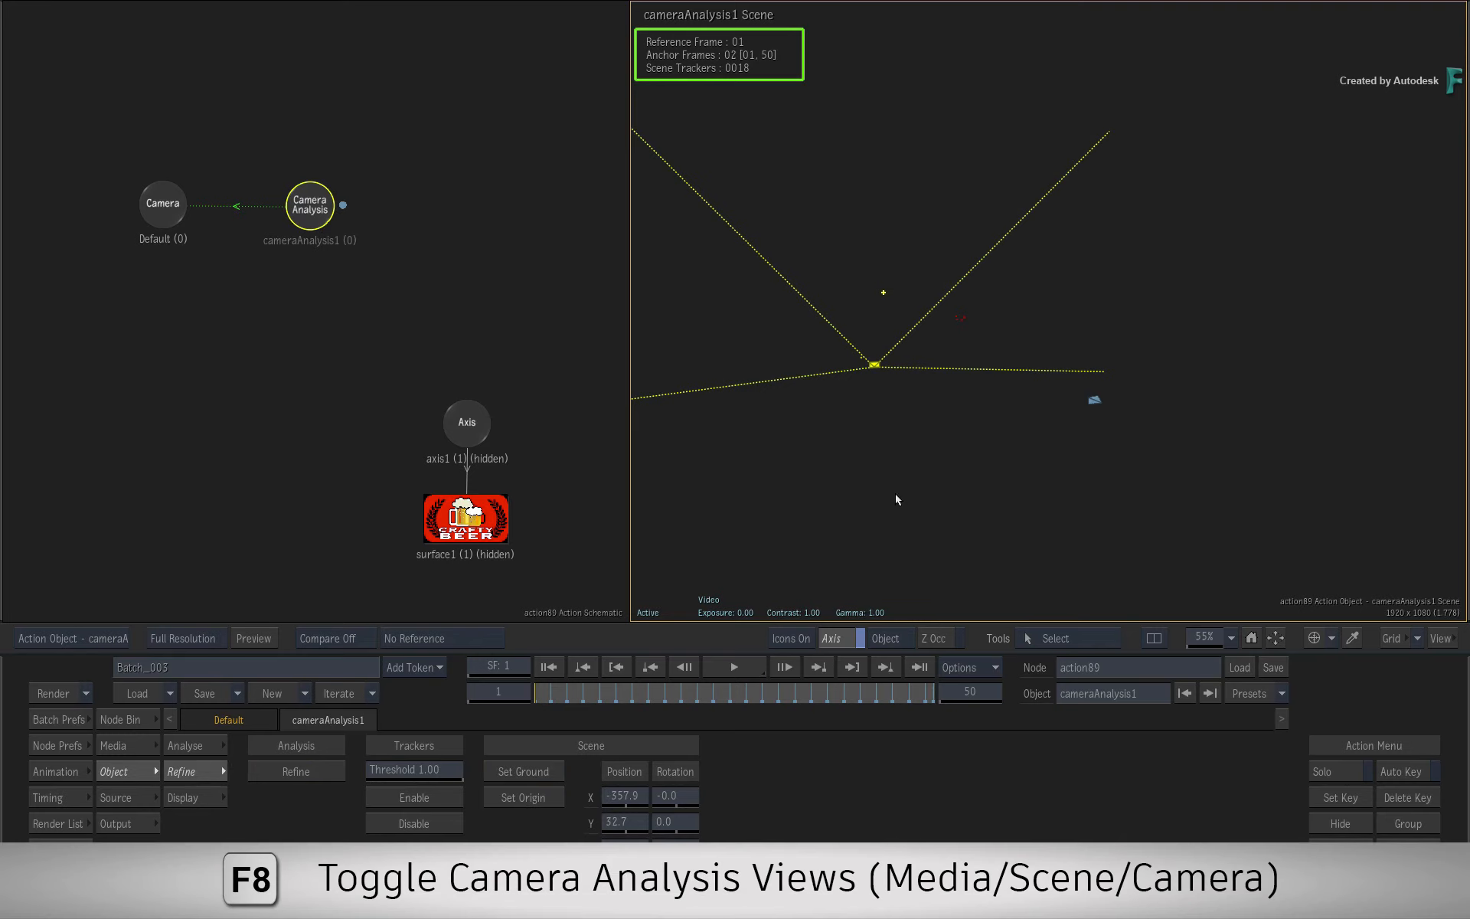
key("F8")
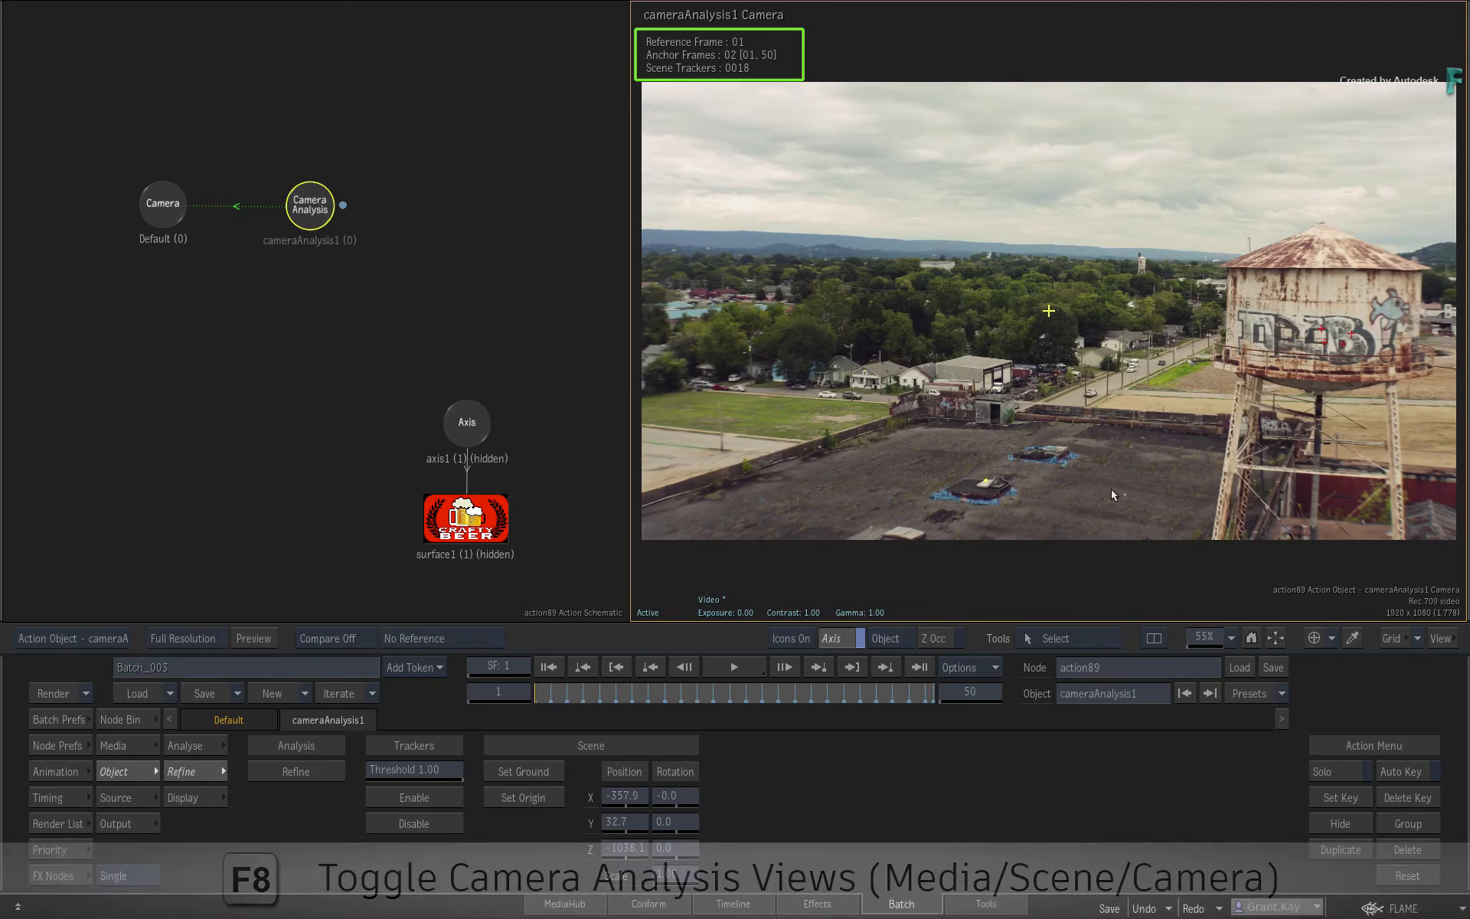
Examine the water tower's tracker points up close in the camera view to see how they hold along the timeline
left_click_drag(1130, 450, 1425, 493)
left_click_drag(1426, 493, 964, 510)
scroll(964, 510, "up", 5)
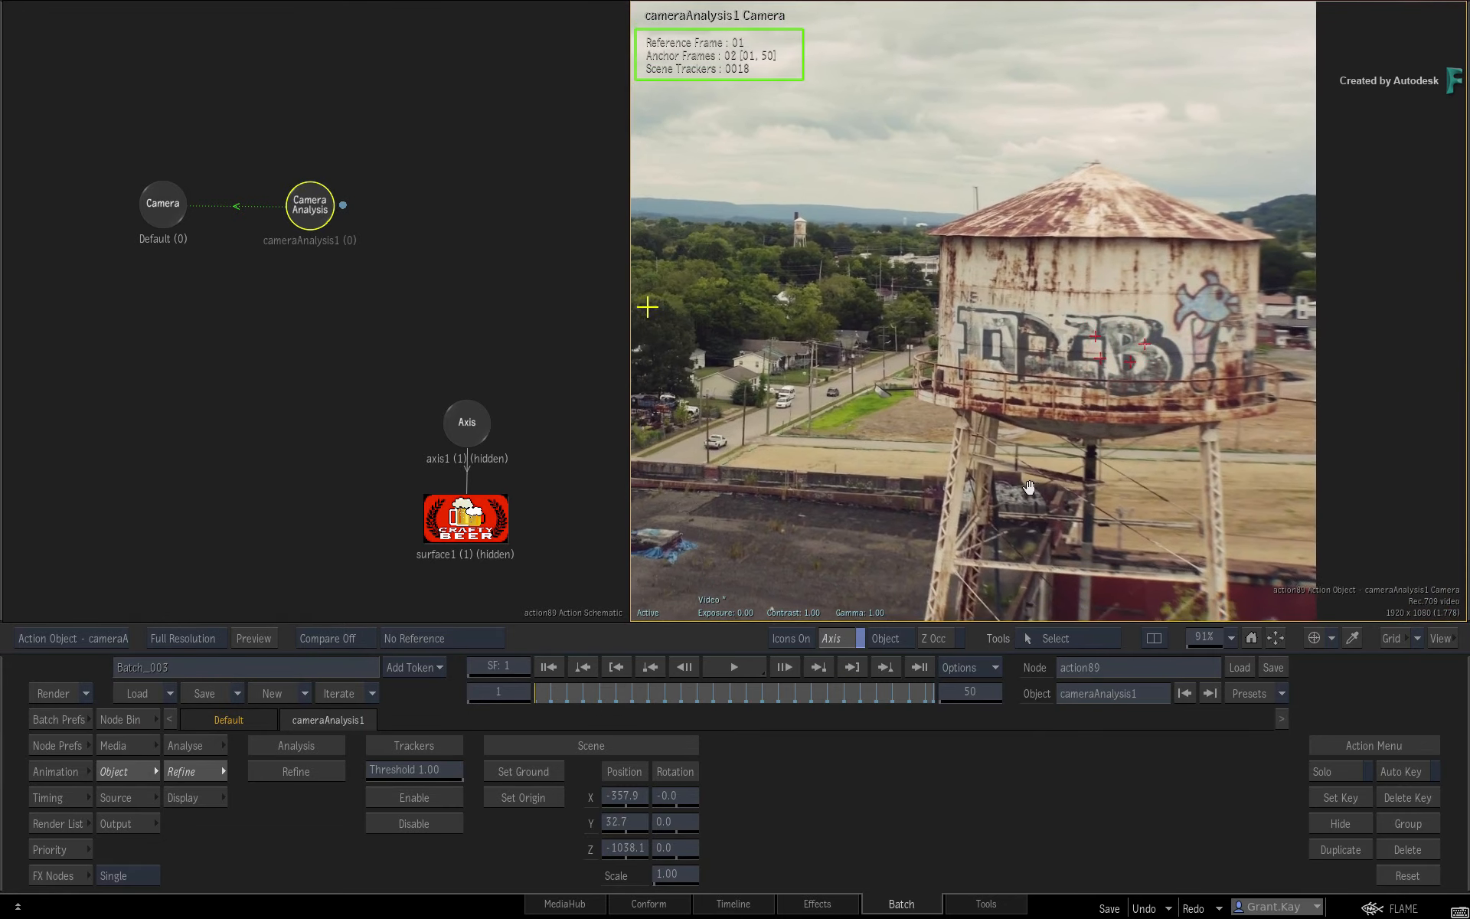
mouse_move(541, 687)
left_mouse_down()
mouse_move(869, 689)
mouse_move(540, 705)
left_mouse_up()
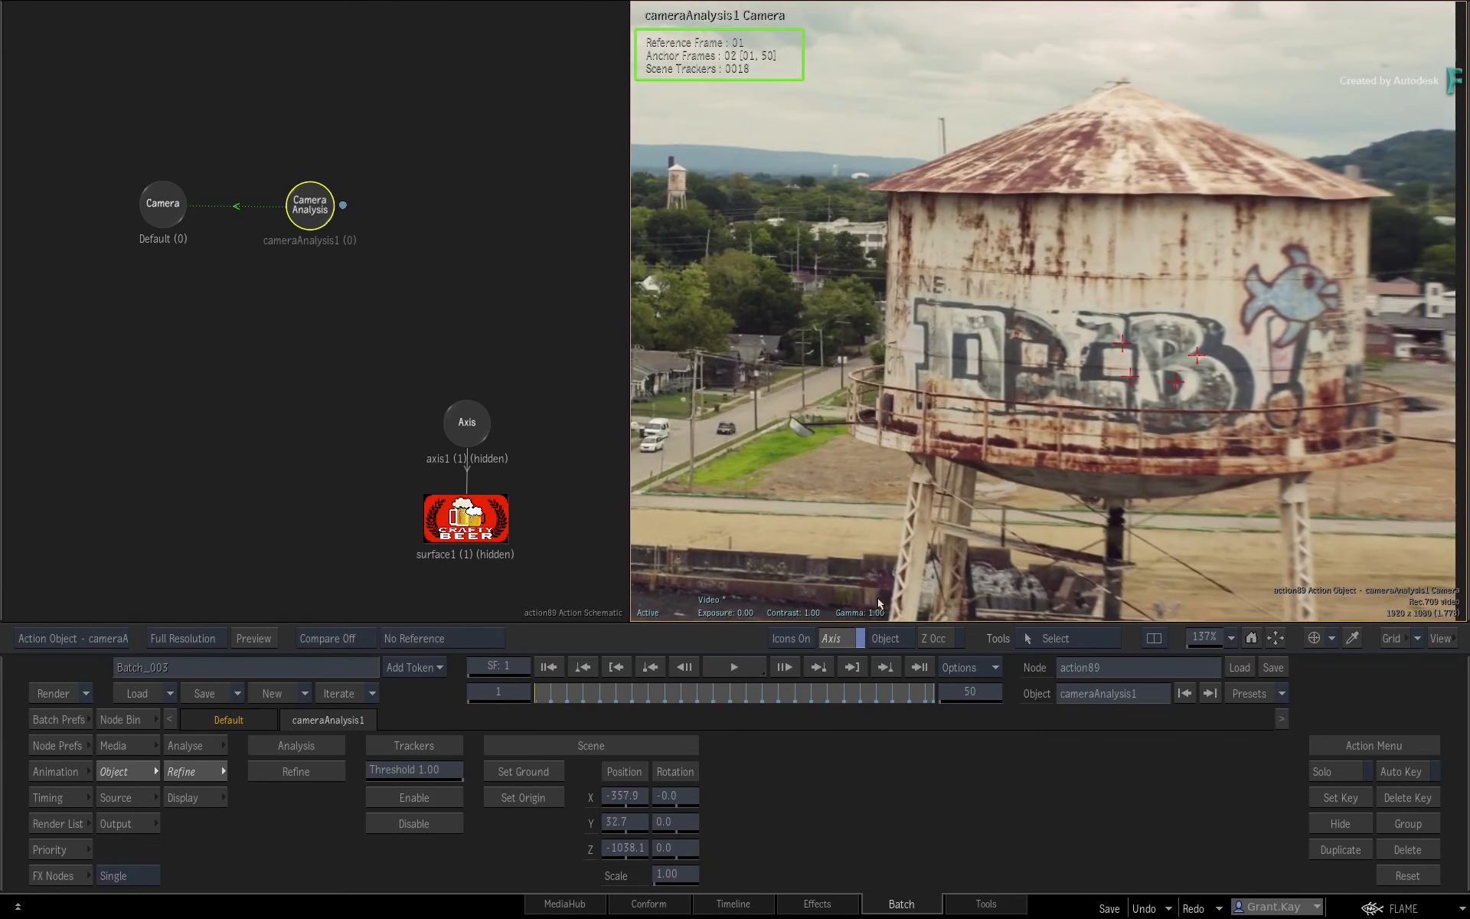
scroll(1216, 472, "down", 8)
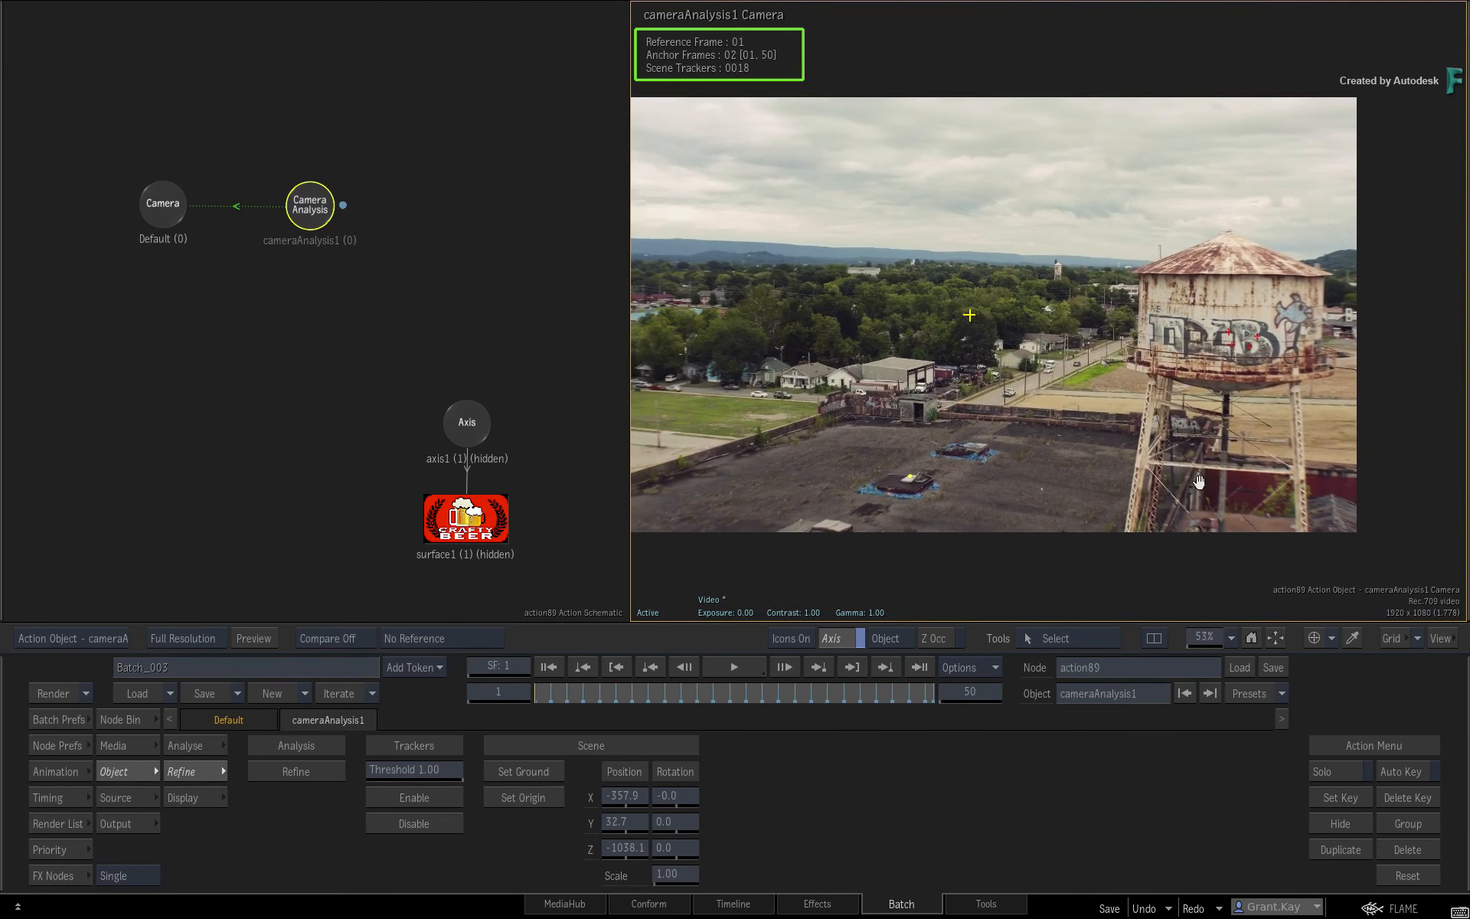
left_click_drag(1317, 398, 1318, 398)
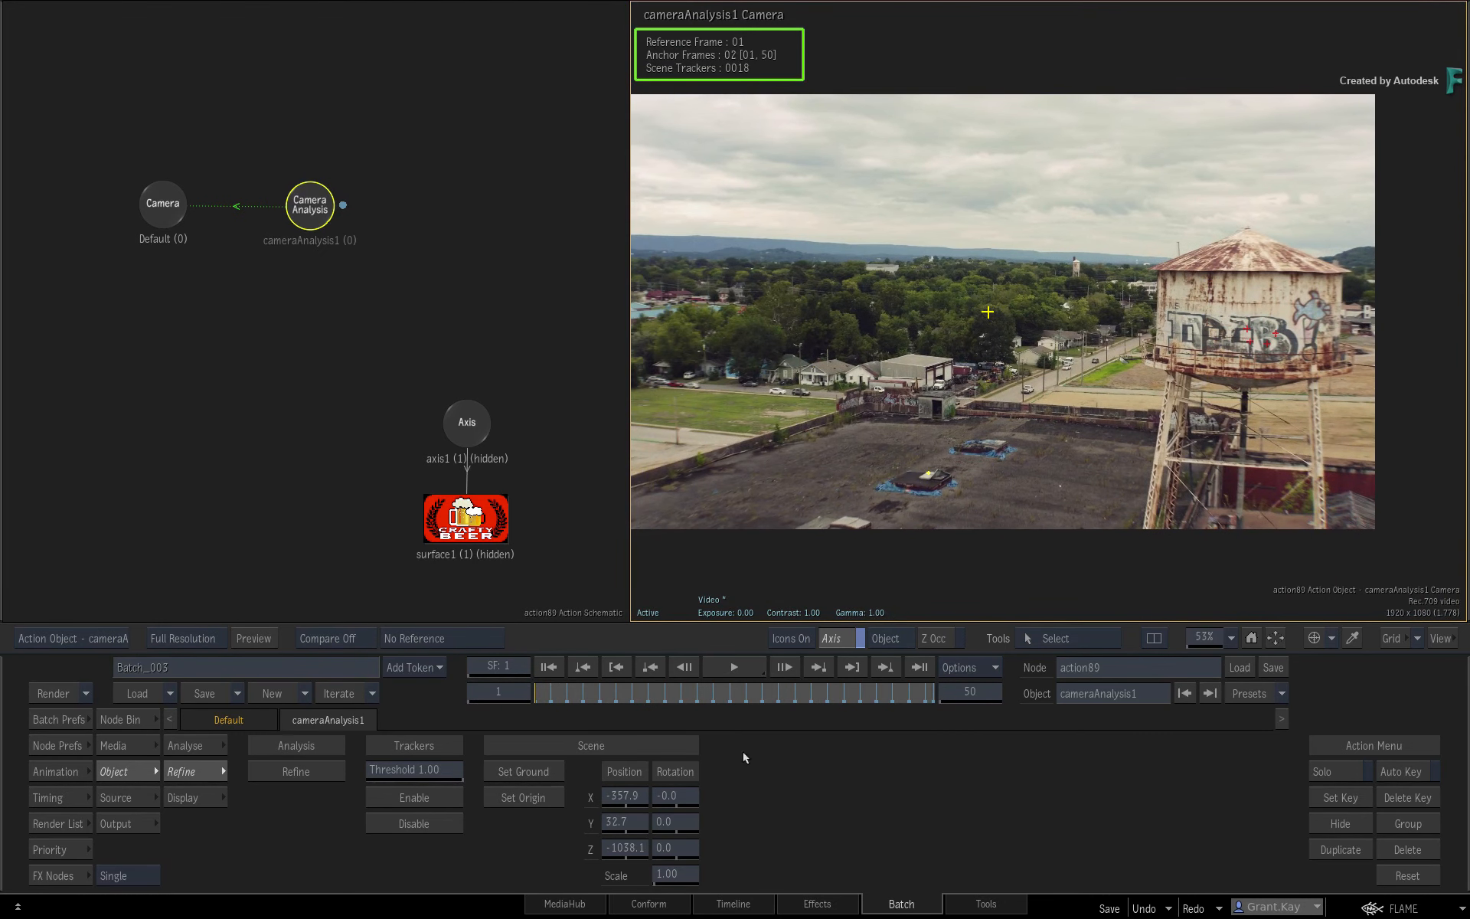
Create an axis from the scene trackers under the camera analysis, and check its grid against the footage through the shot
left_click(207, 750)
left_click(760, 804)
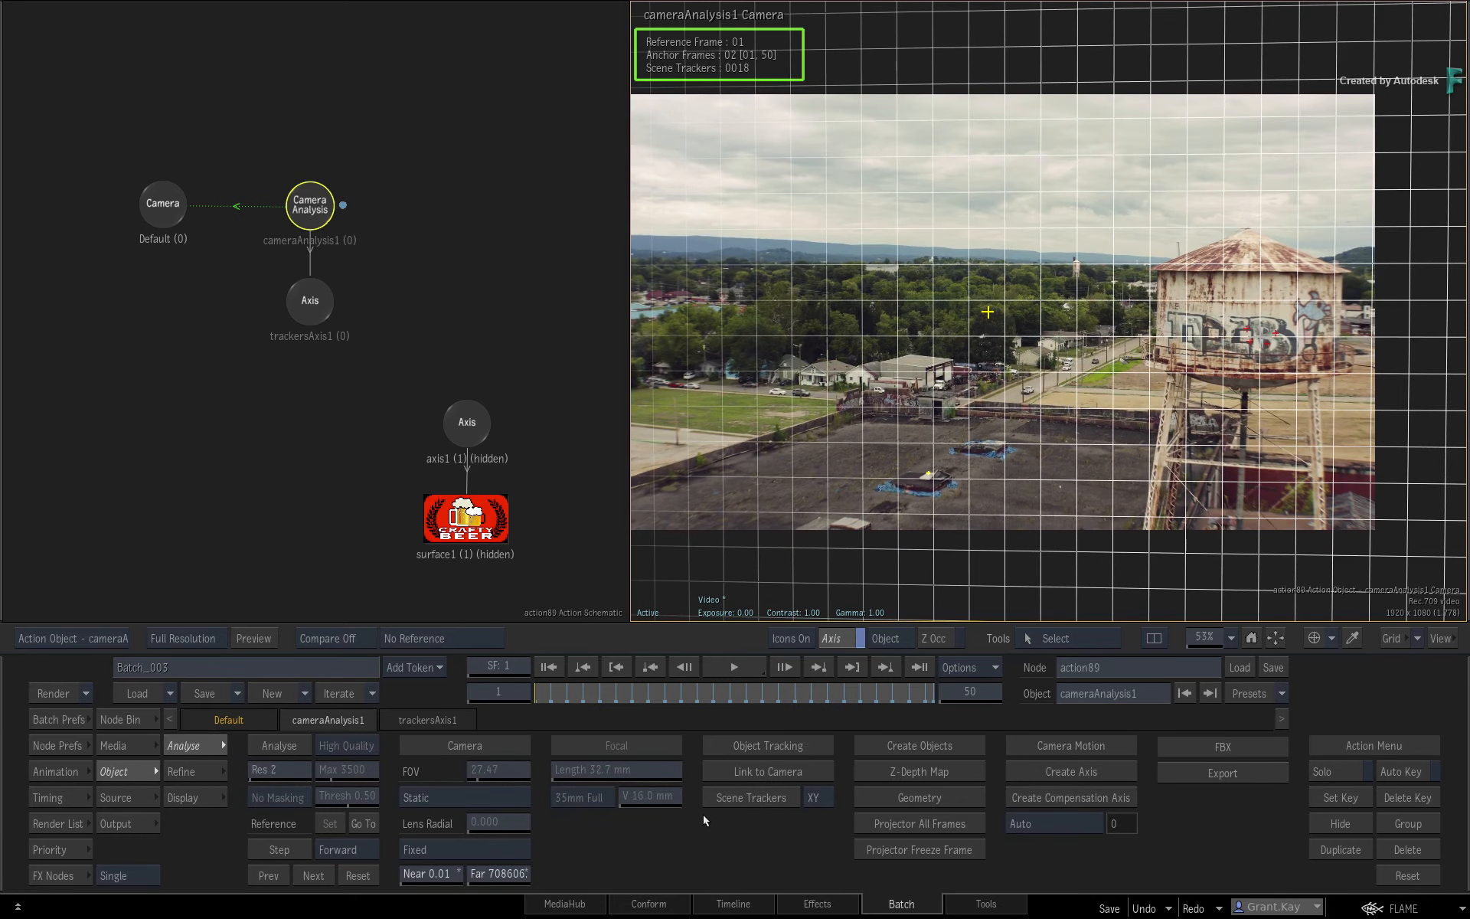
left_click_drag(552, 697, 985, 673)
left_click_drag(546, 700, 449, 689)
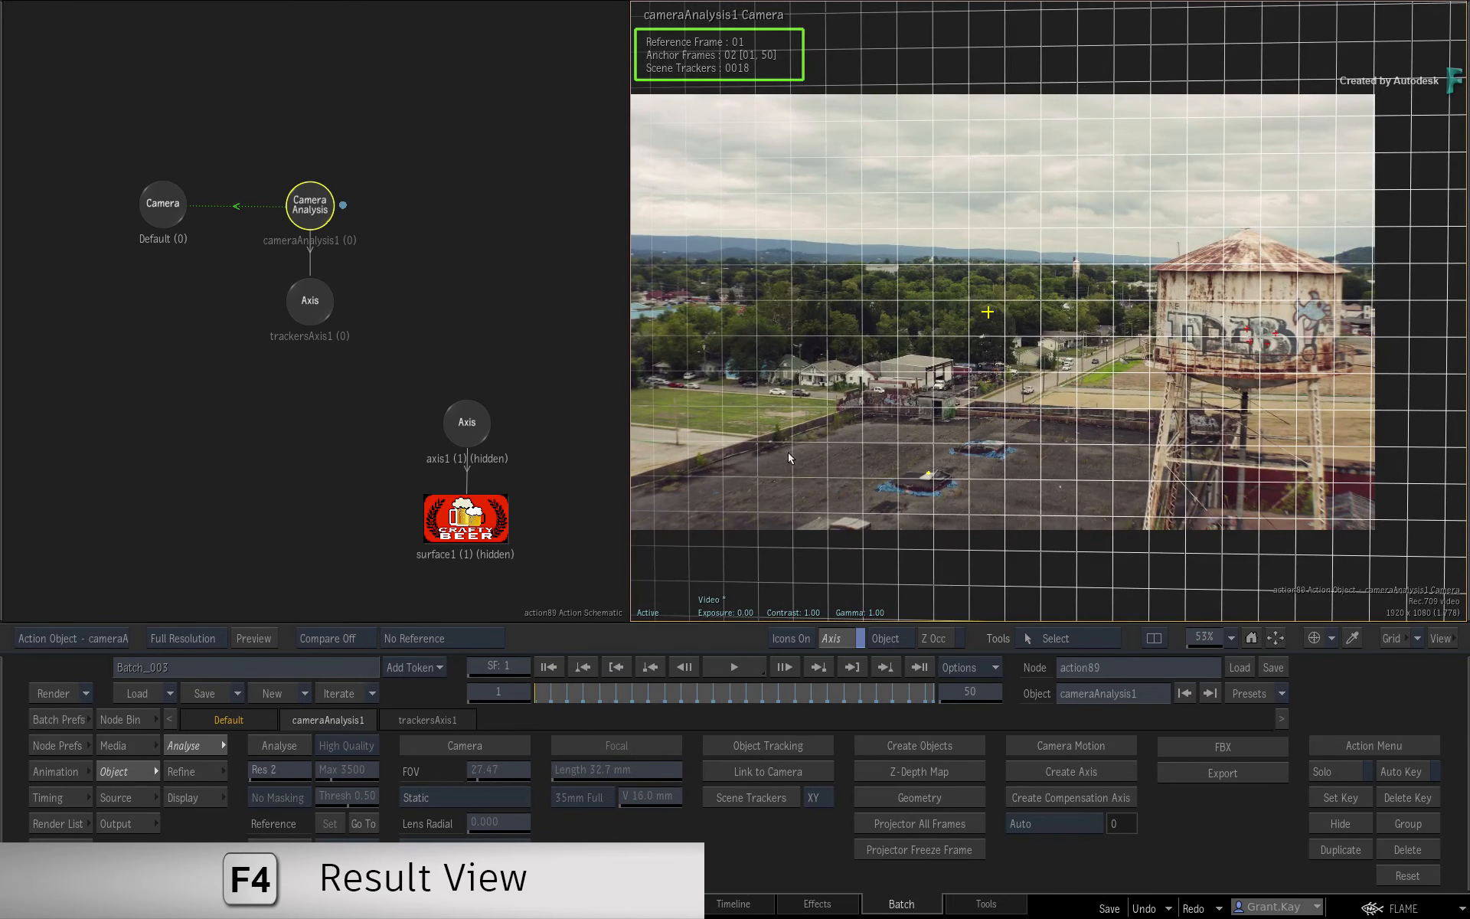
In the result view, unhide the beer logo's axis and surface and parent that axis to the trackers axis
key("F4")
left_click_drag(566, 353, 403, 575)
key("h")
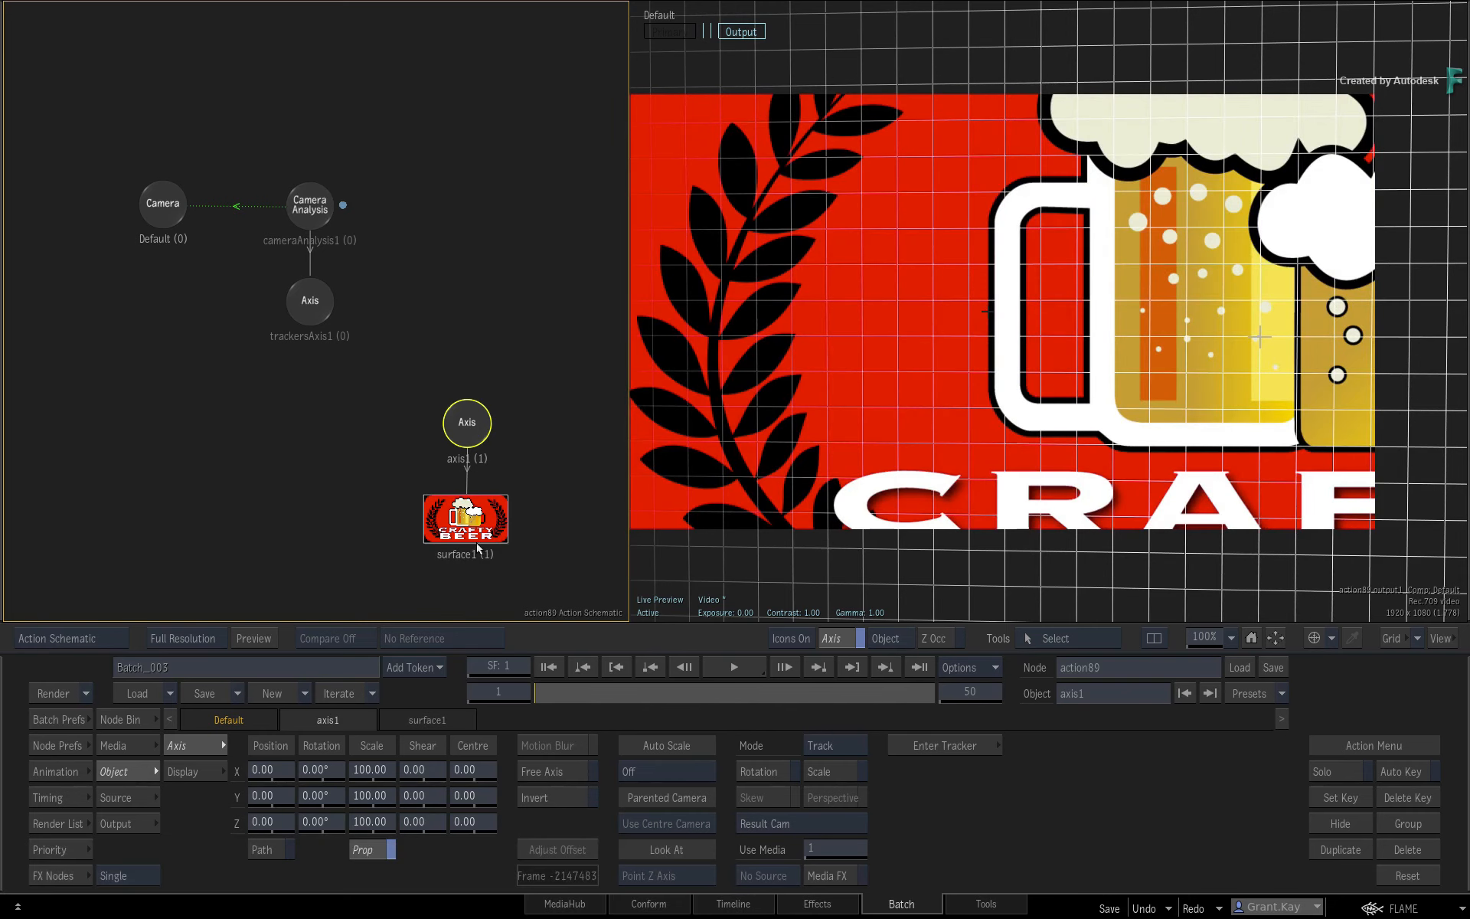
left_click(516, 479)
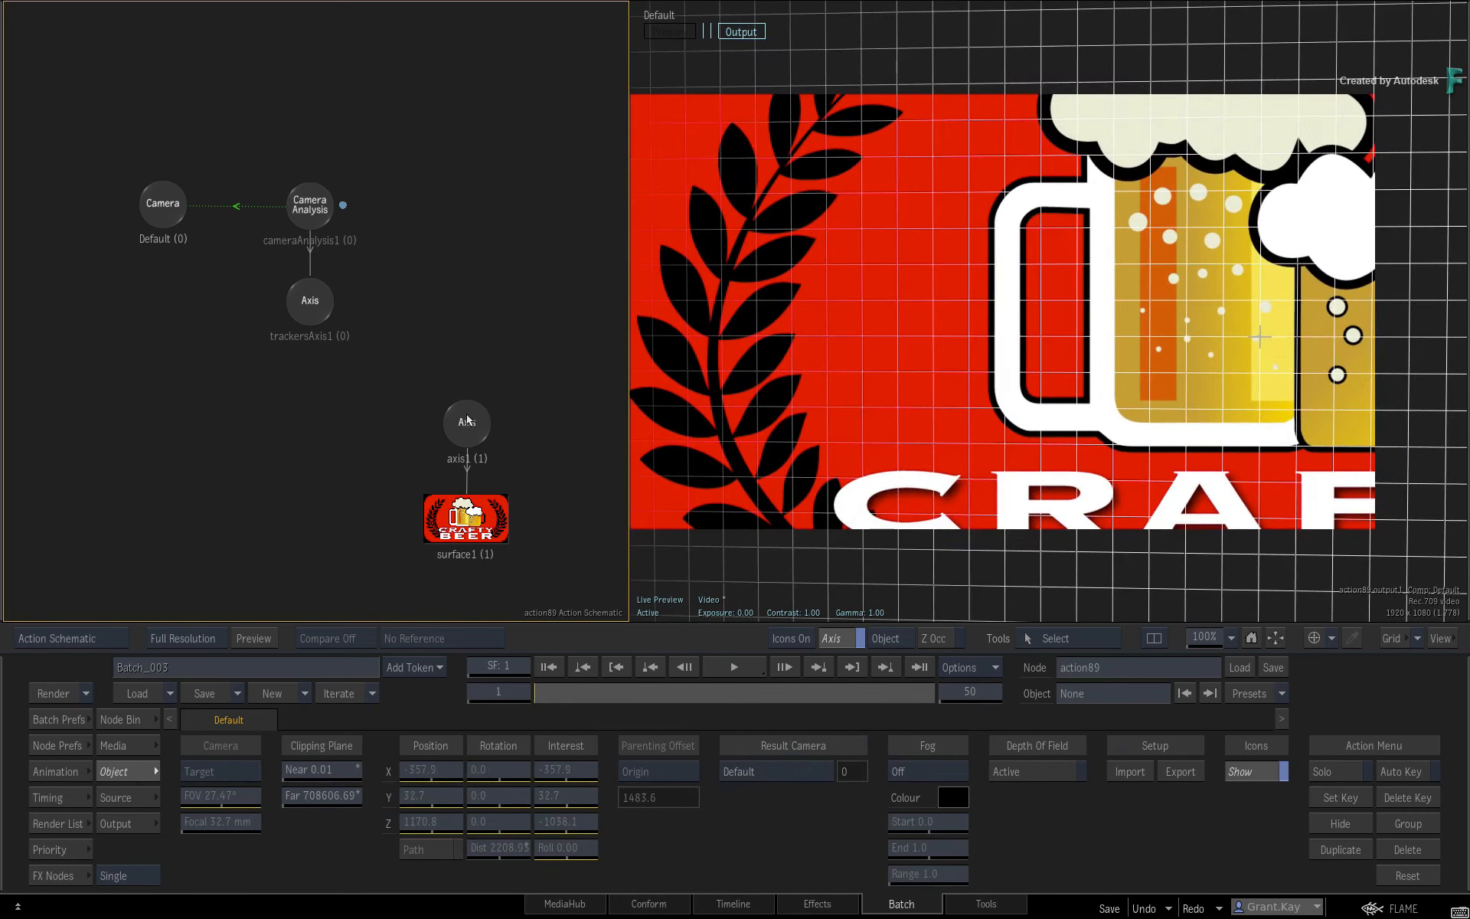
left_click_drag(466, 415, 314, 408)
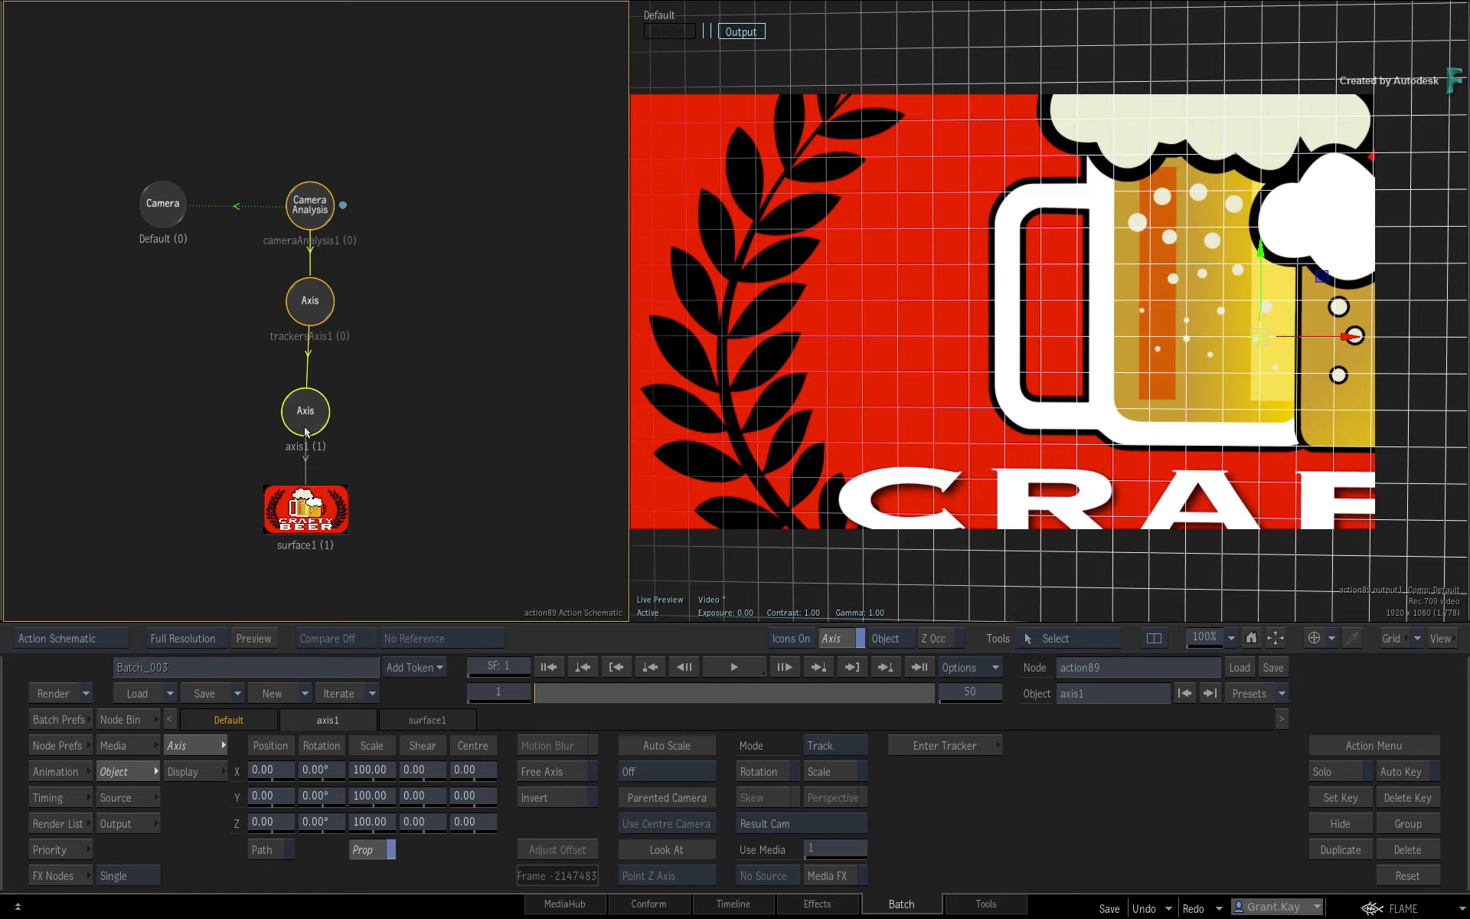
left_click_drag(301, 419, 308, 414)
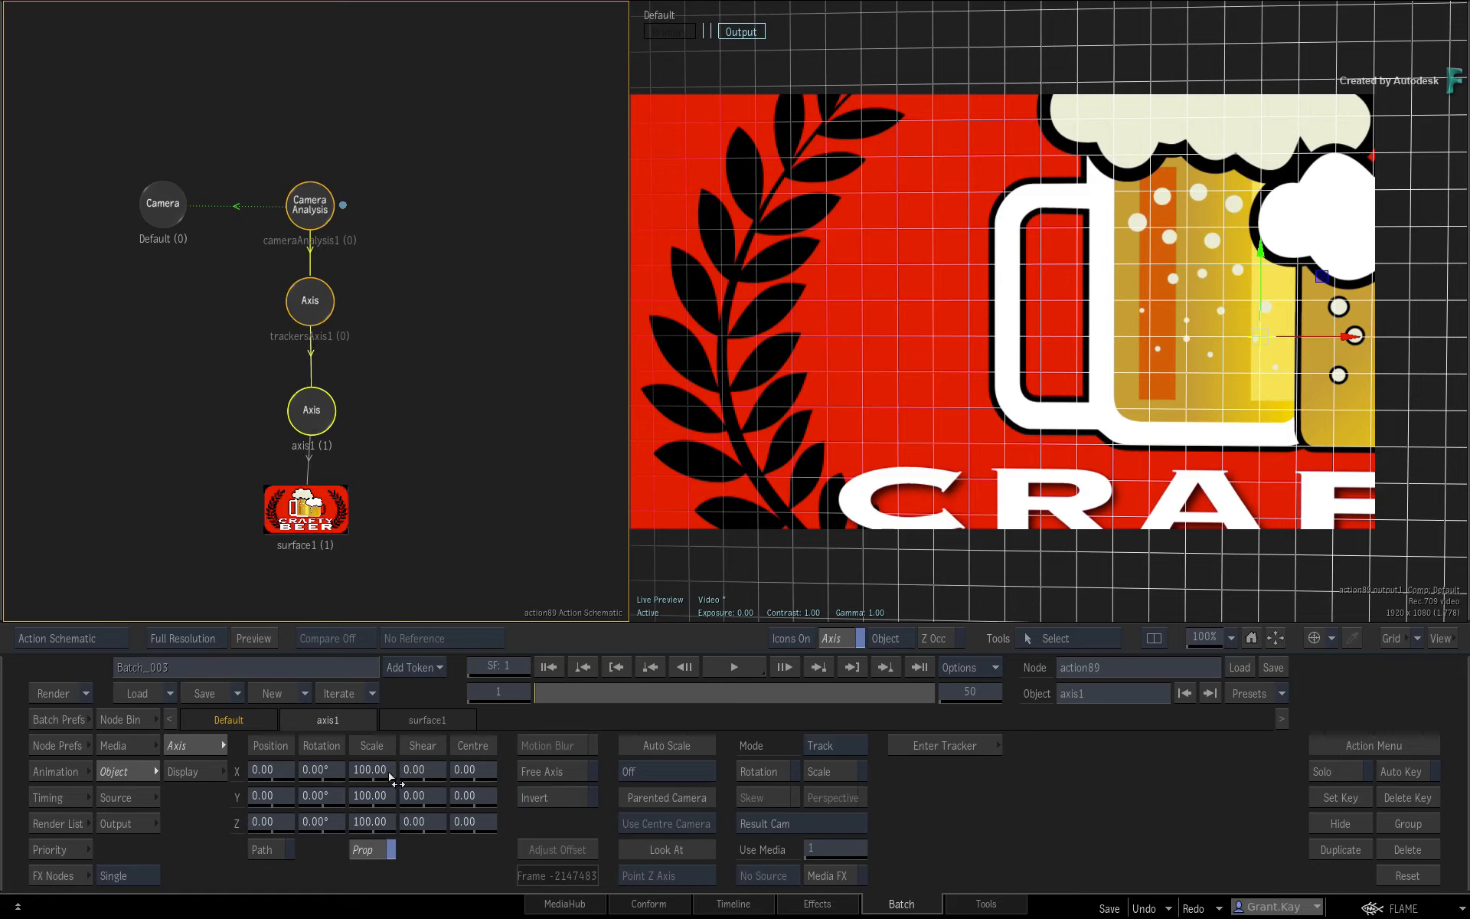
Scale the logo's axis to 5, position it at X -6 and Y 18 on the tower, and check it through the shot
left_click_drag(392, 777, 310, 750)
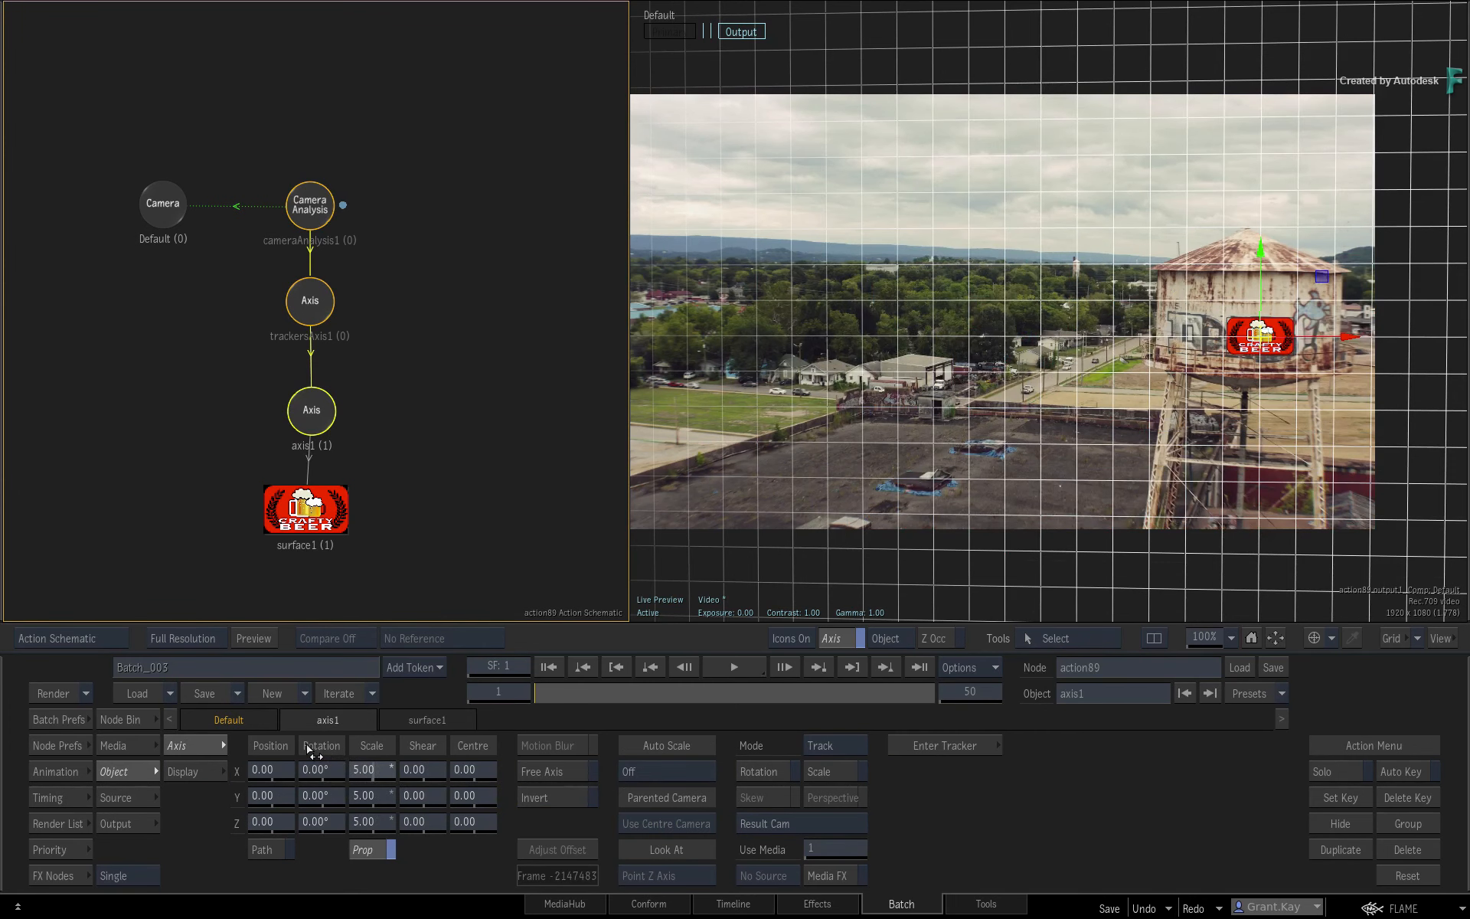
left_click_drag(268, 801, 268, 768)
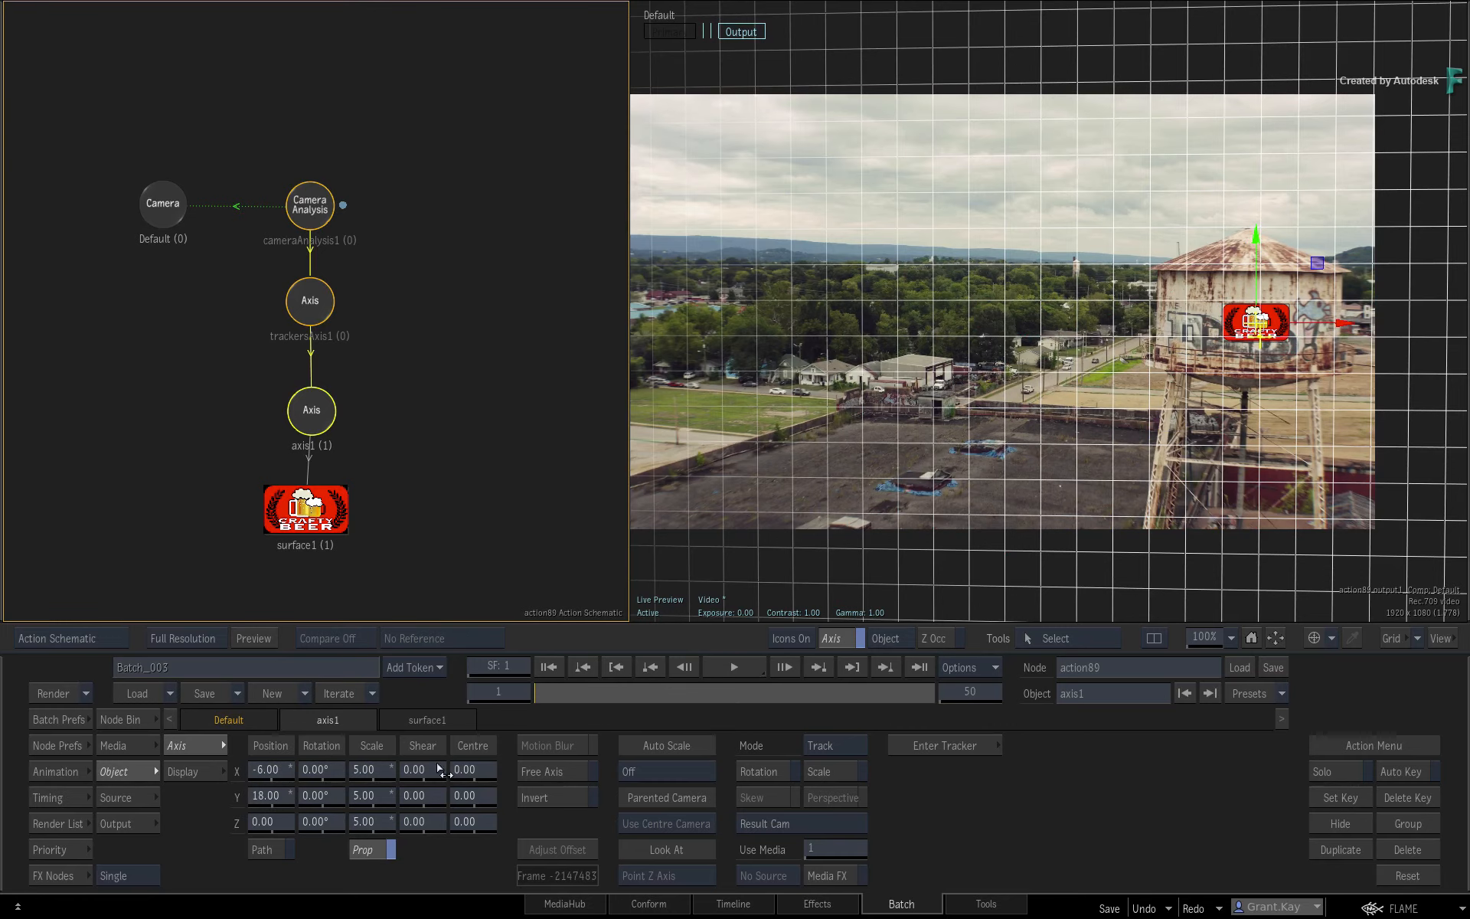
left_click_drag(543, 687, 489, 678)
left_click(309, 300)
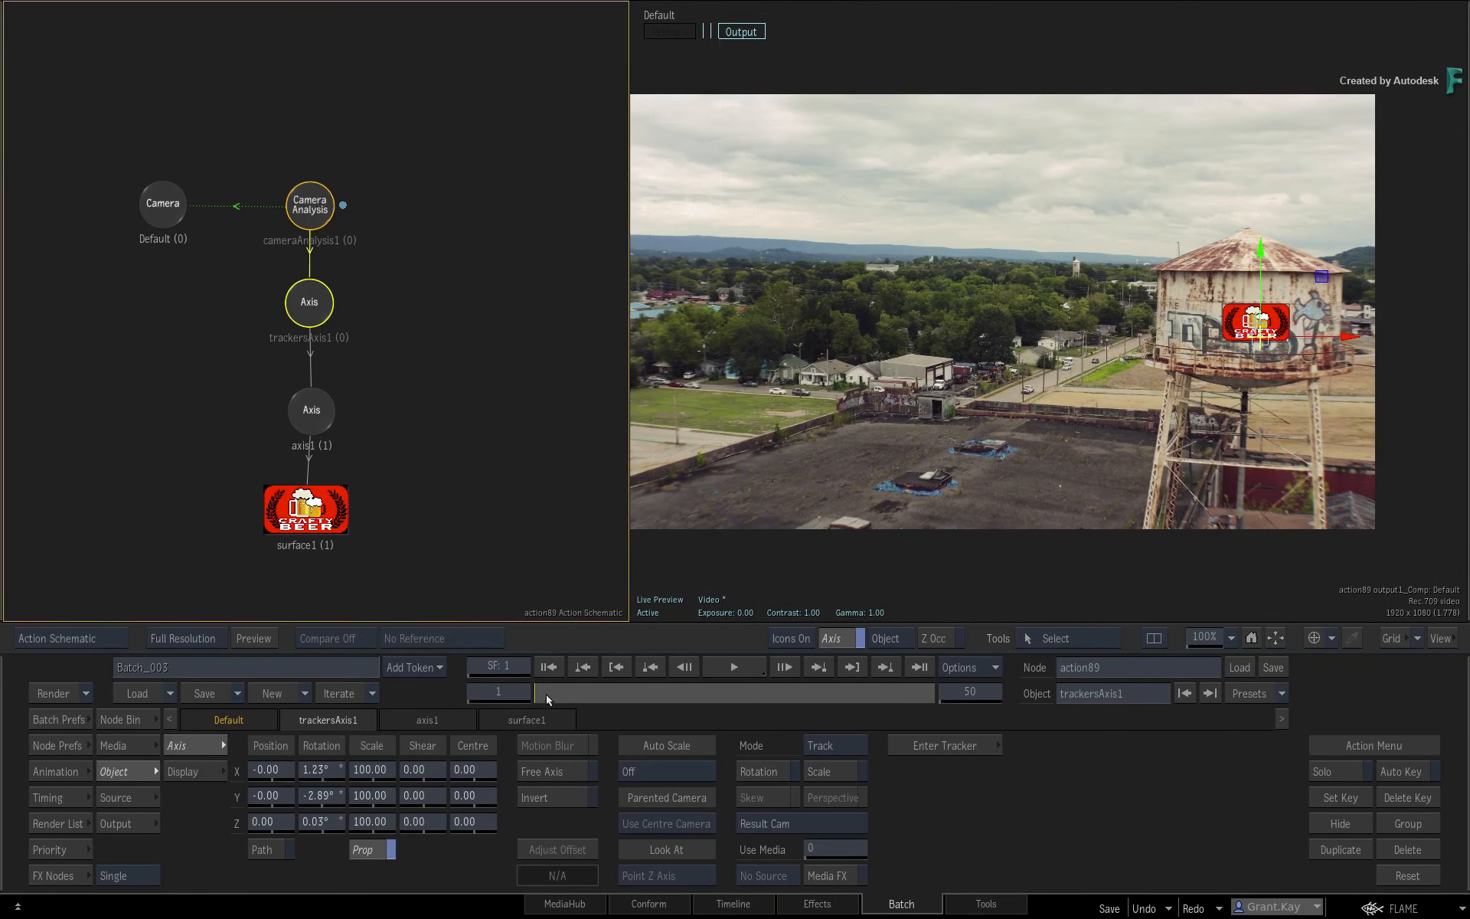
Open the Action node of the finished composite and inspect the curved logo surface from the top and in the result view
mouse_move(1, 757)
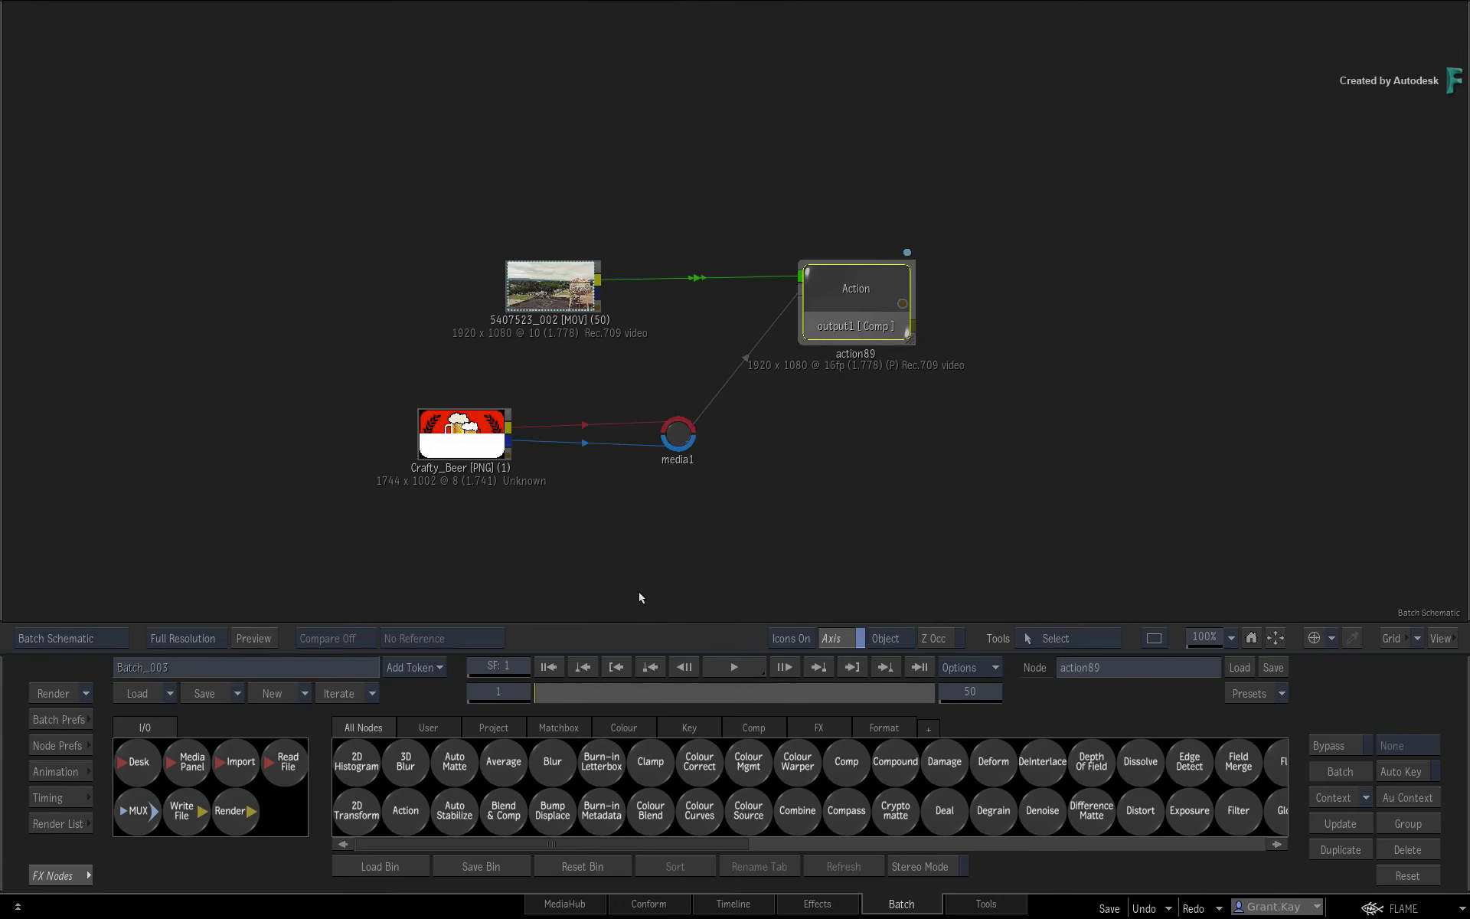
left_click_drag(824, 135, 819, 316)
double_click(821, 318)
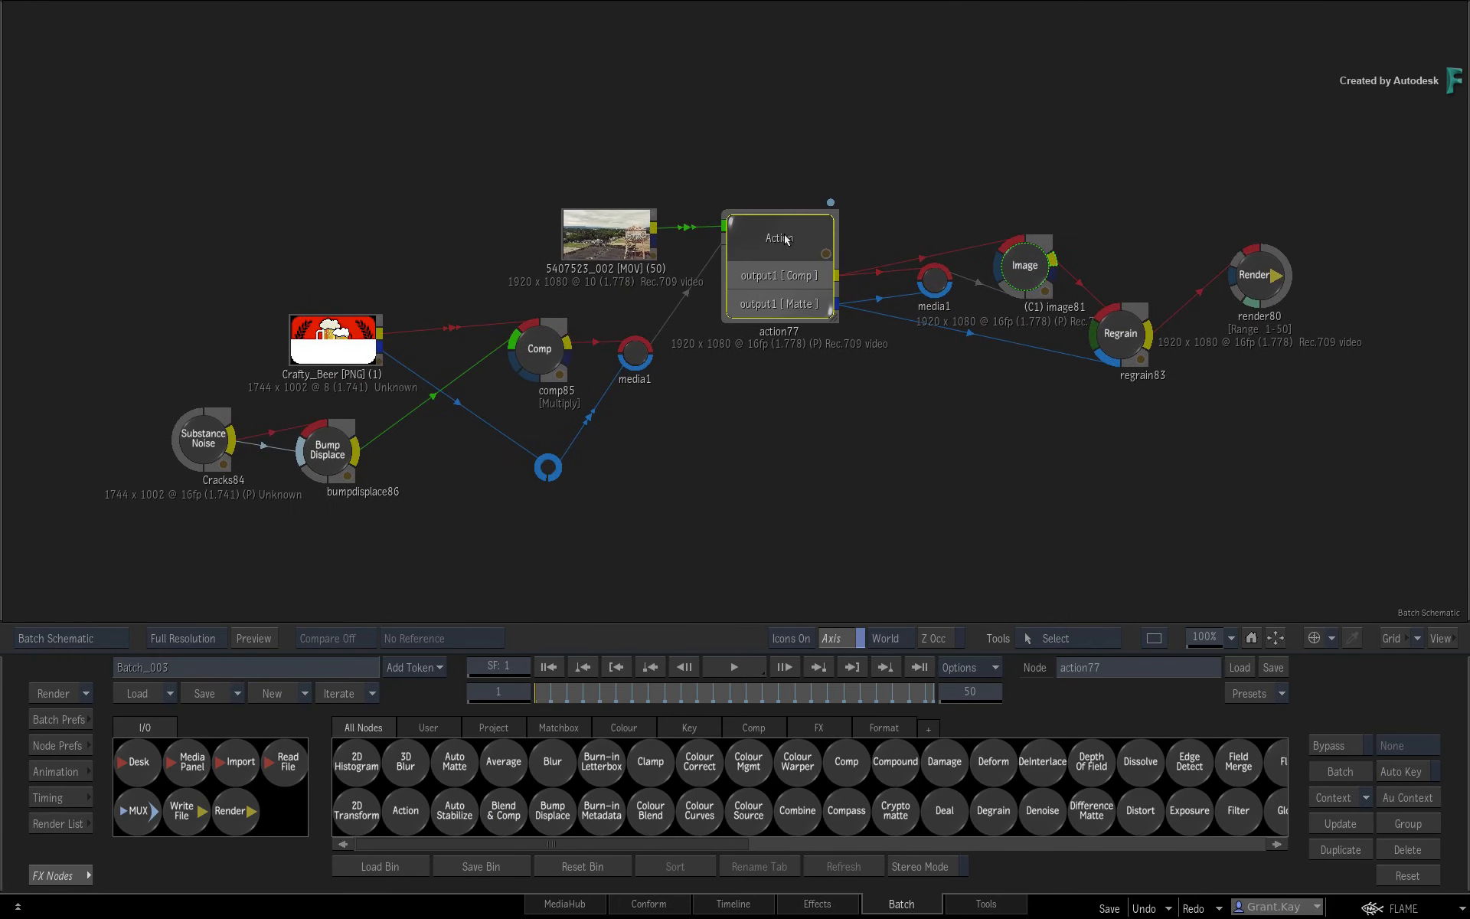
left_click_drag(560, 696, 401, 754)
key("F5")
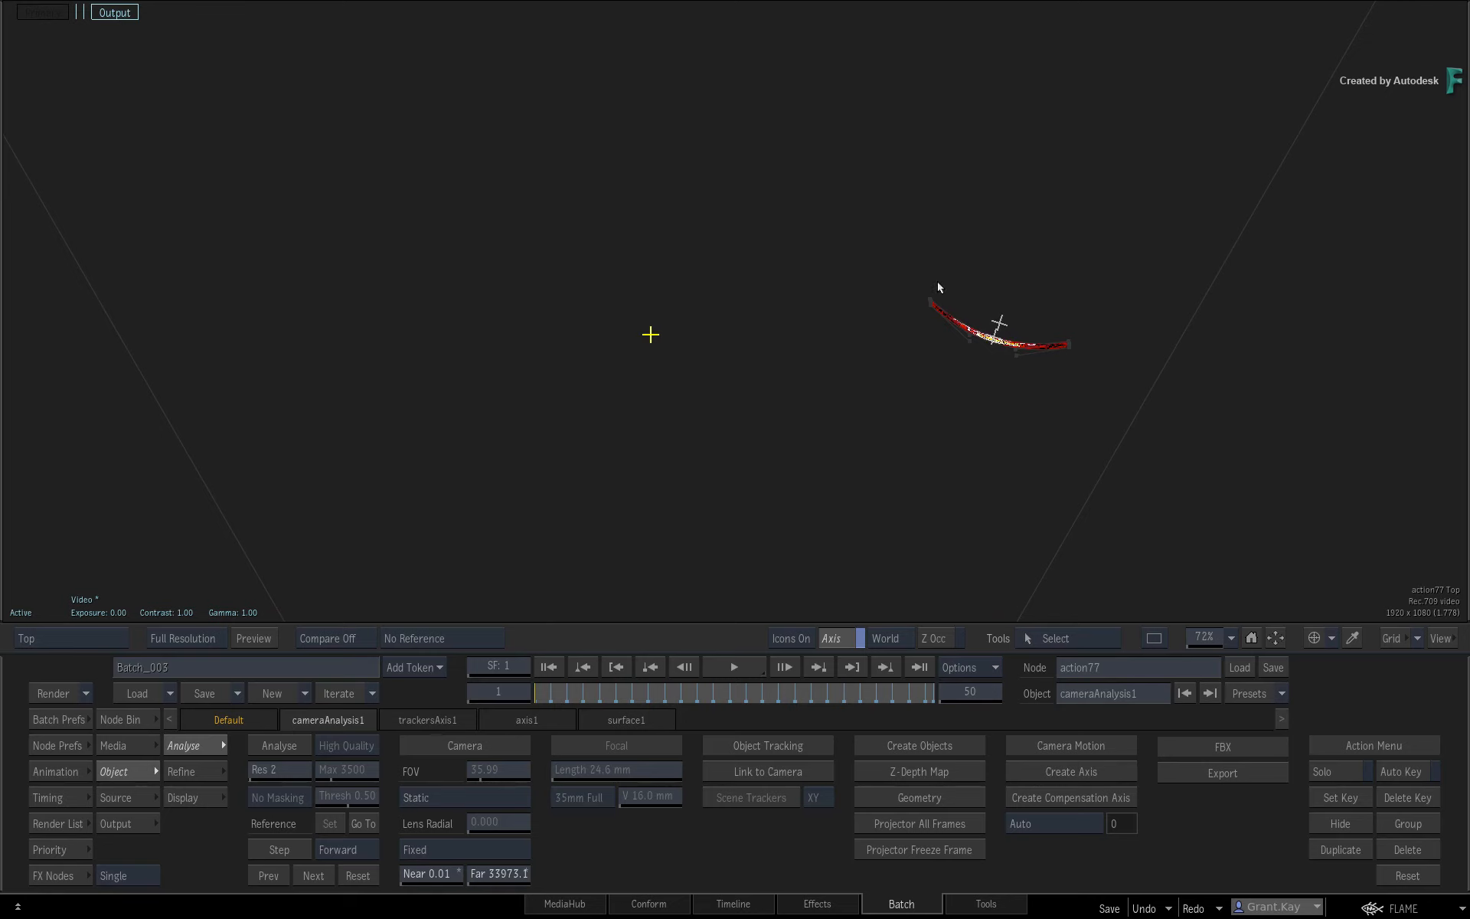
key("F4")
left_click_drag(589, 692, 478, 713)
key("Escape")
Review the Regrain node's final result through the shot and return to the batch schematic
left_click(1122, 342)
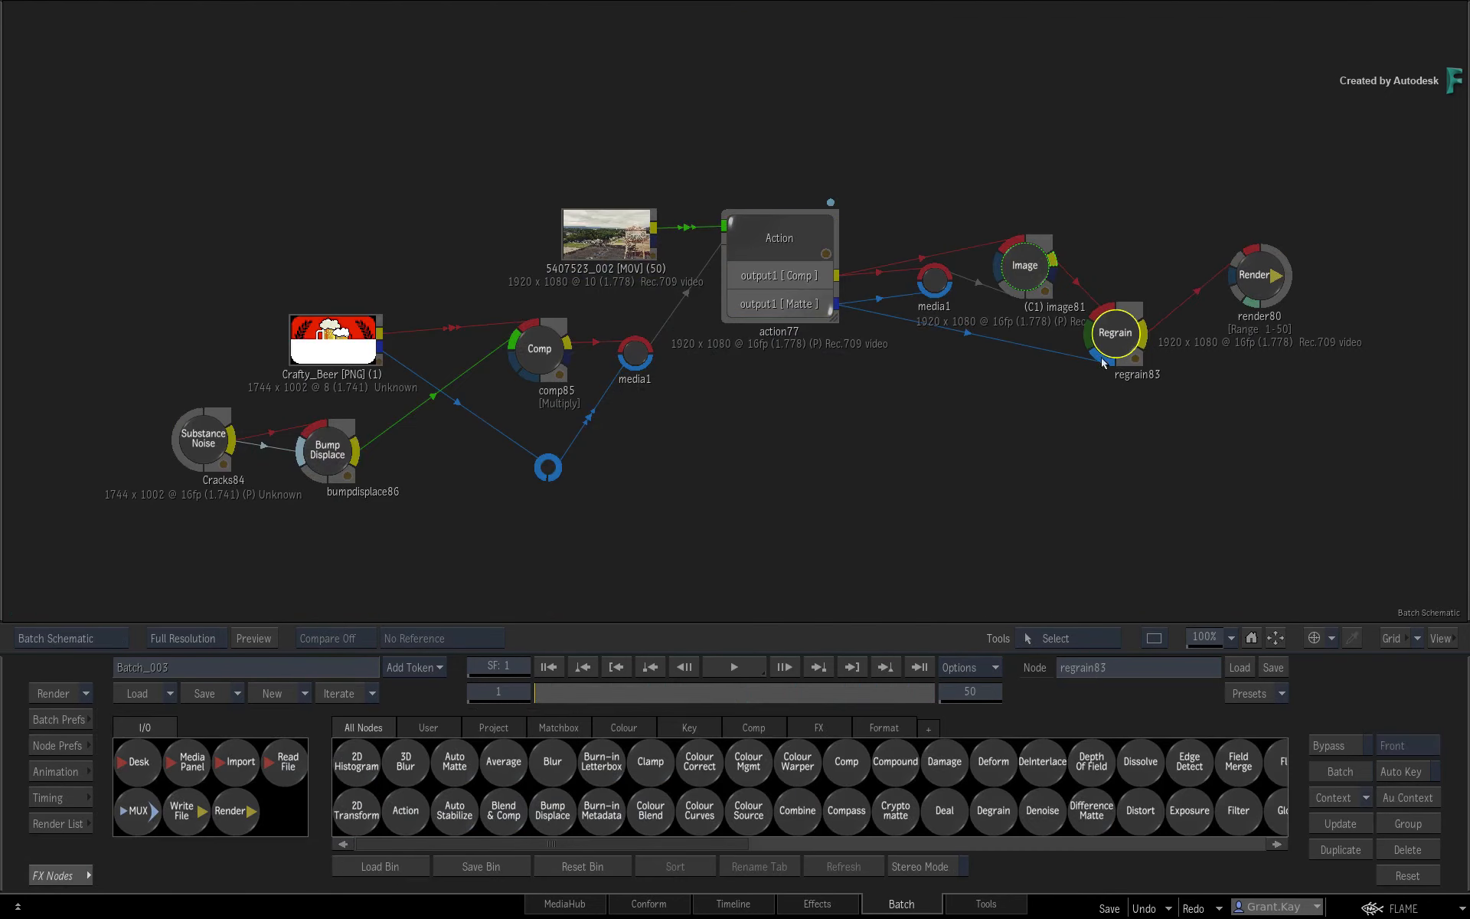
key("F4")
left_click_drag(592, 691, 1, 801)
key("Escape")
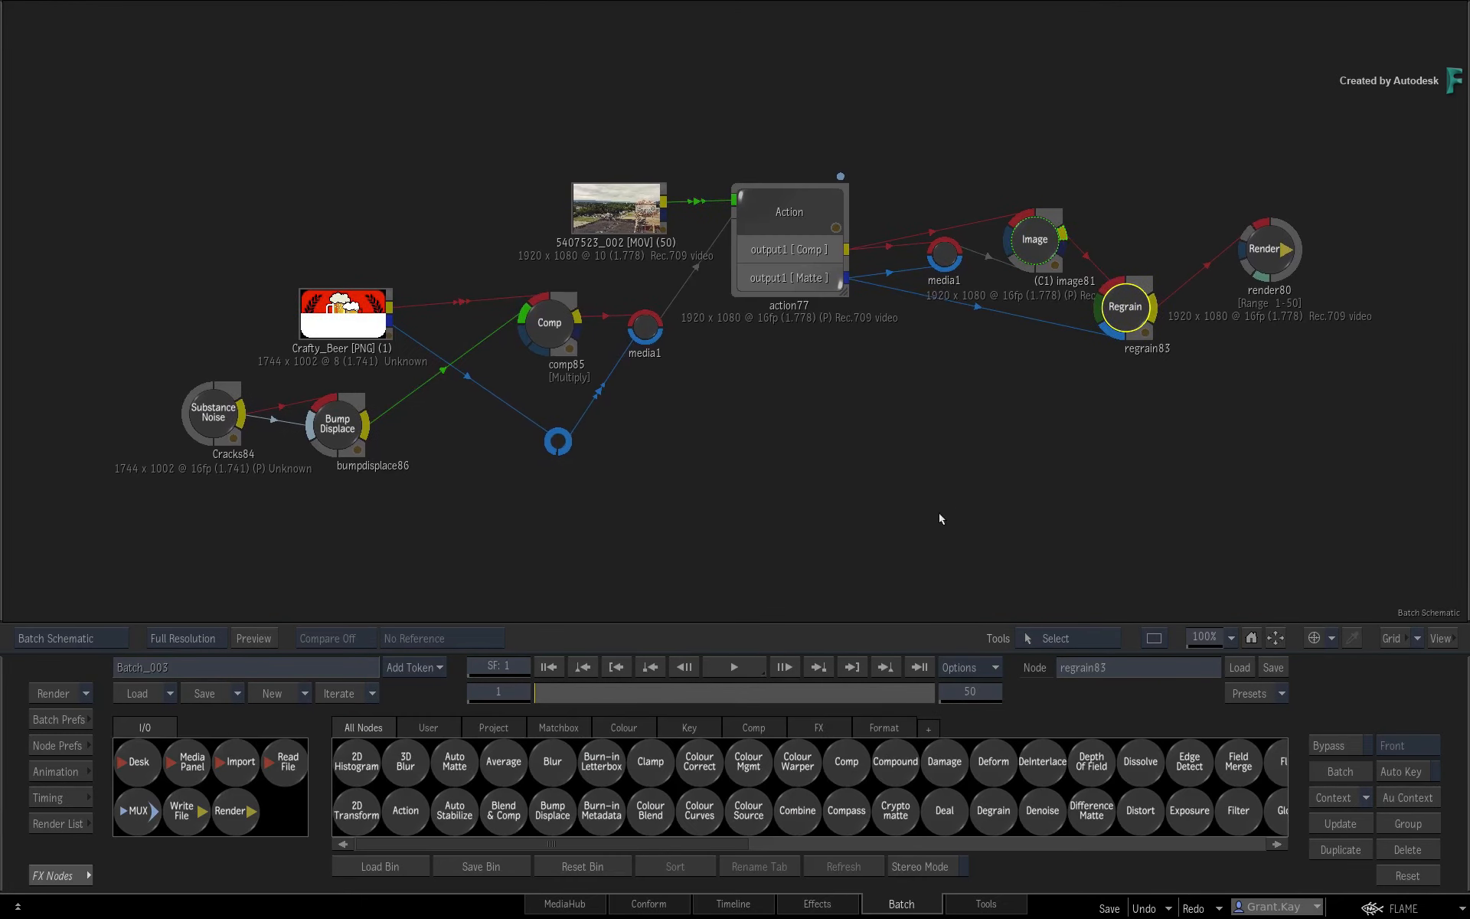